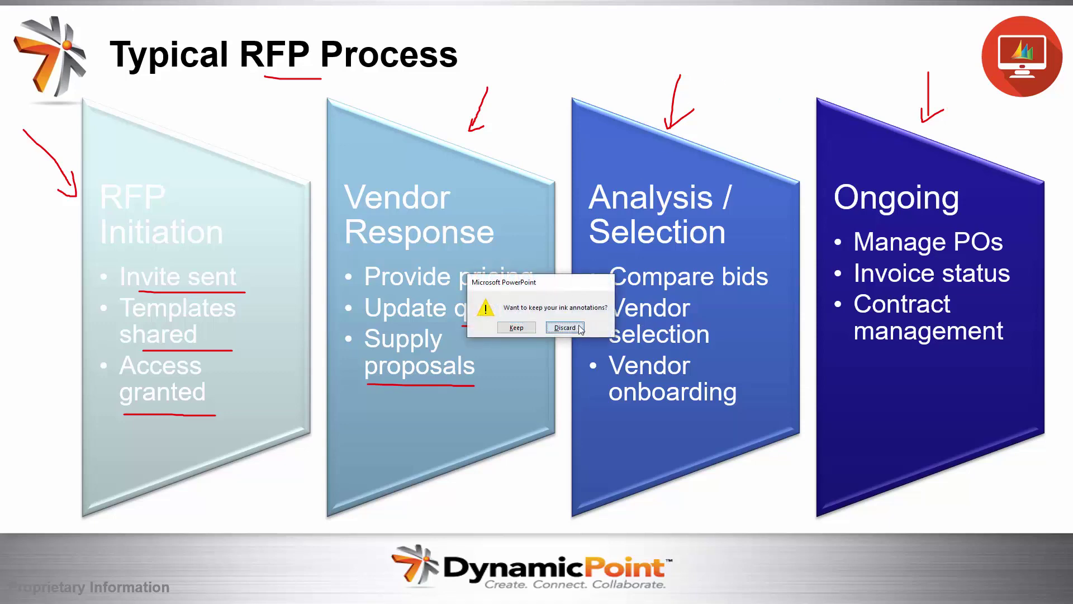
# - Discard the ink annotations on the Typical RFP Process slide and exit the slideshow
pyautogui.click(565, 328)
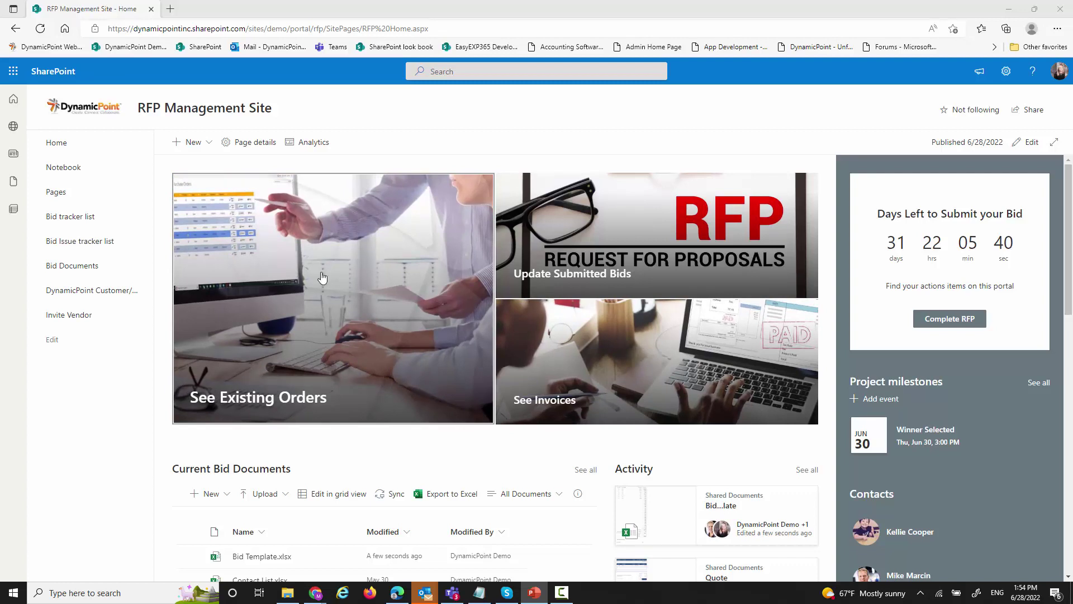
pyautogui.click(223, 29)
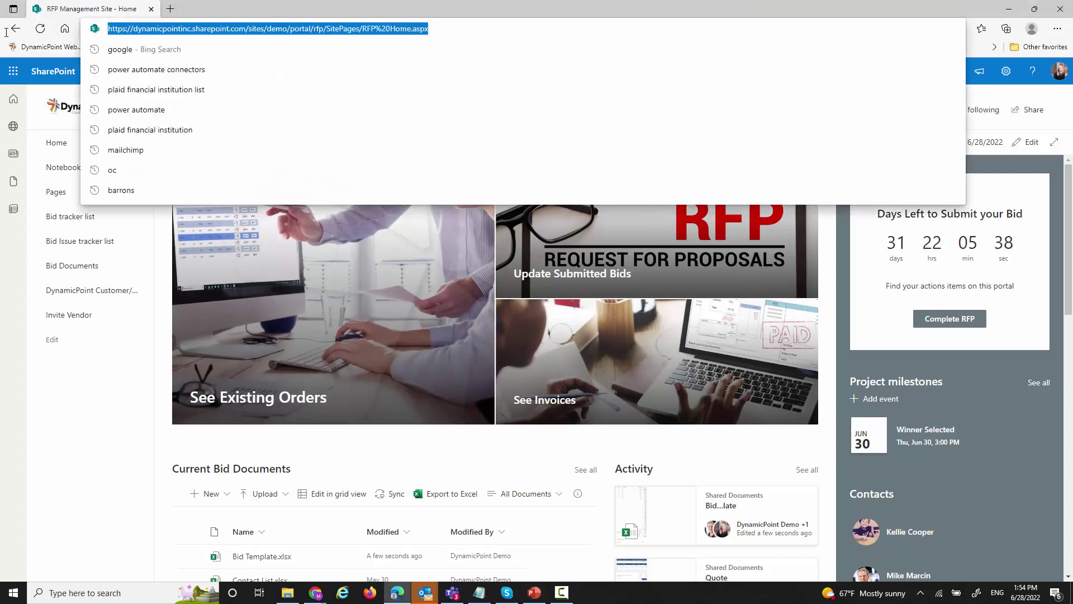
pyautogui.press('Escape')
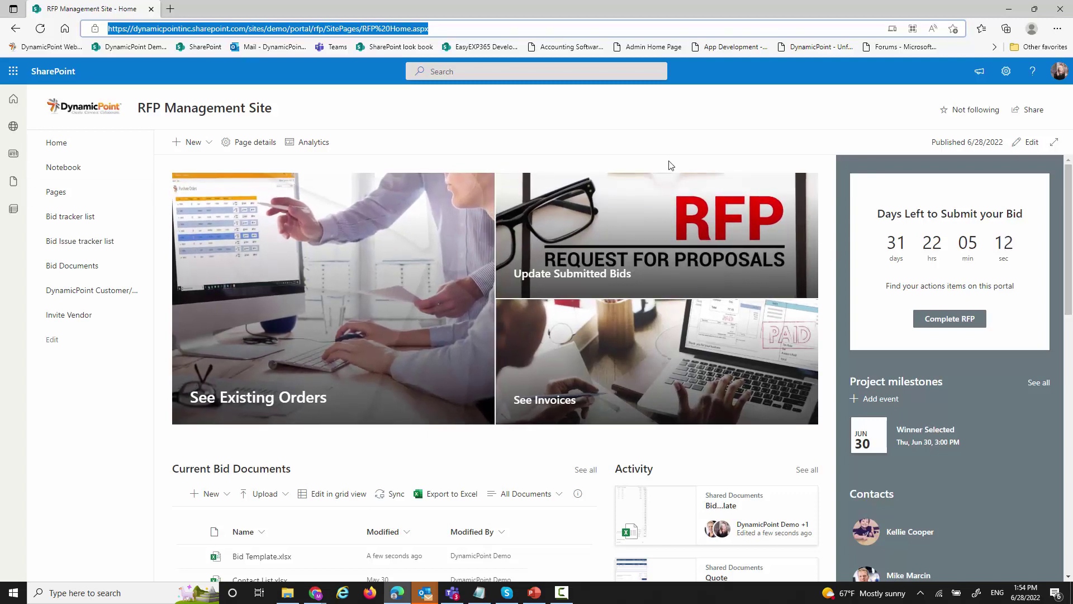
pyautogui.click(170, 8)
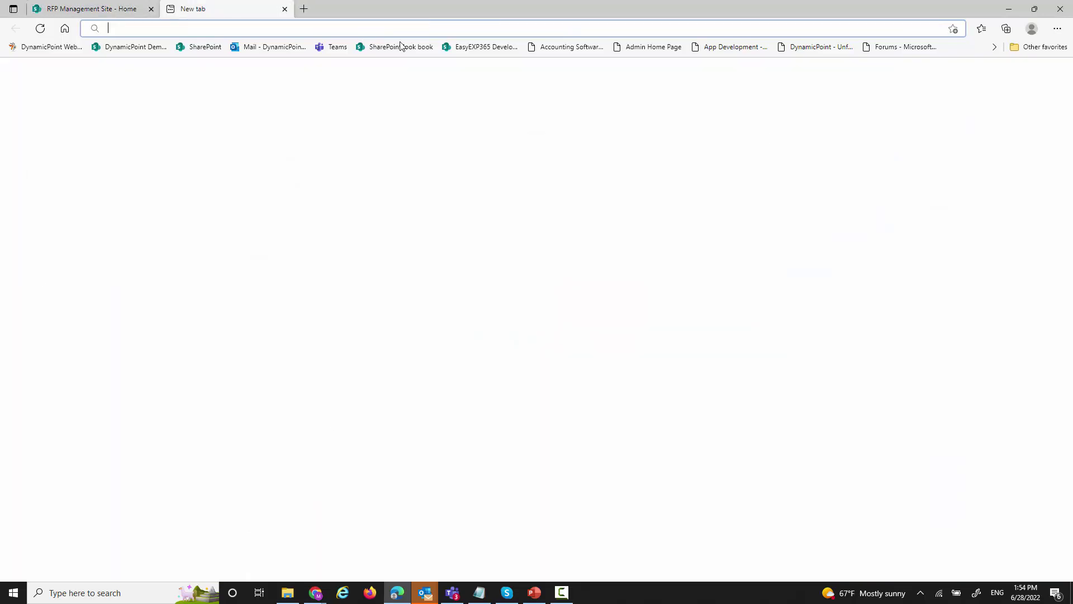
pyautogui.click(402, 48)
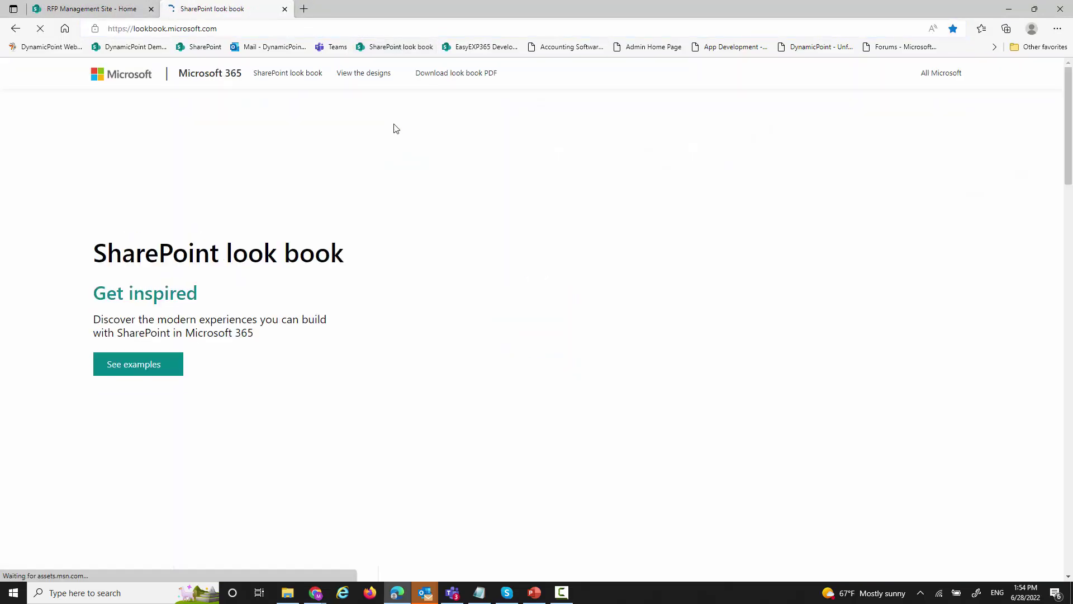
pyautogui.scroll(-7, 482, 286)
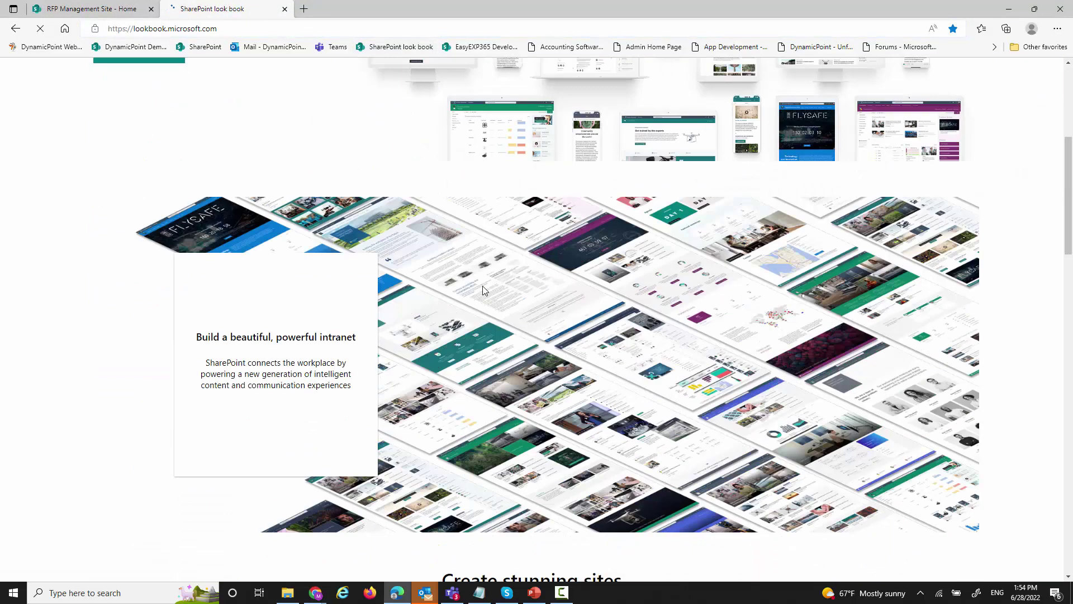
pyautogui.scroll(5, 392, 279)
pyautogui.click(140, 287)
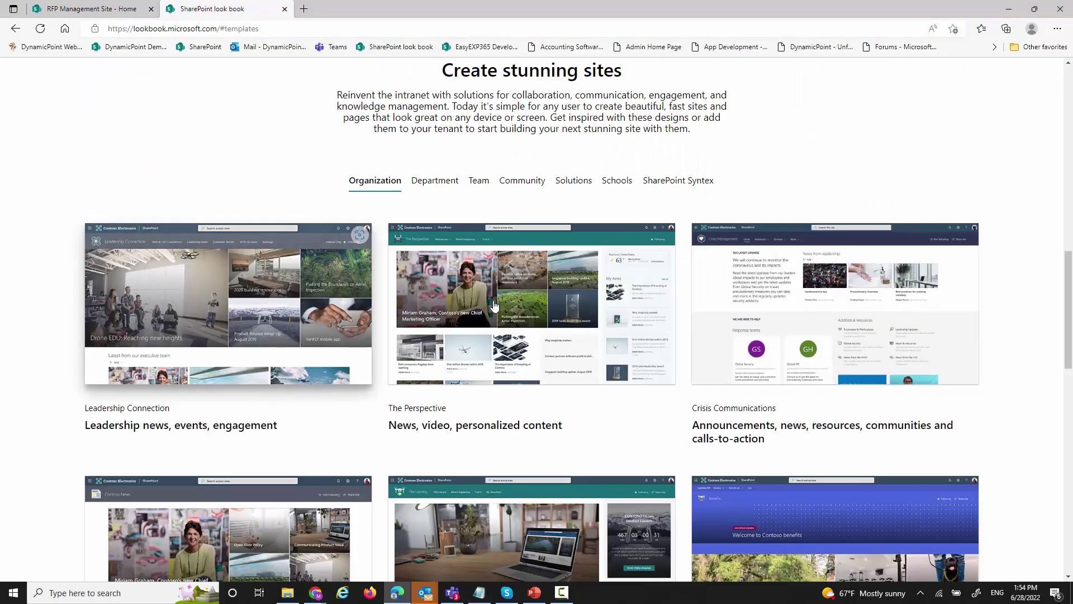
pyautogui.click(439, 182)
pyautogui.click(478, 181)
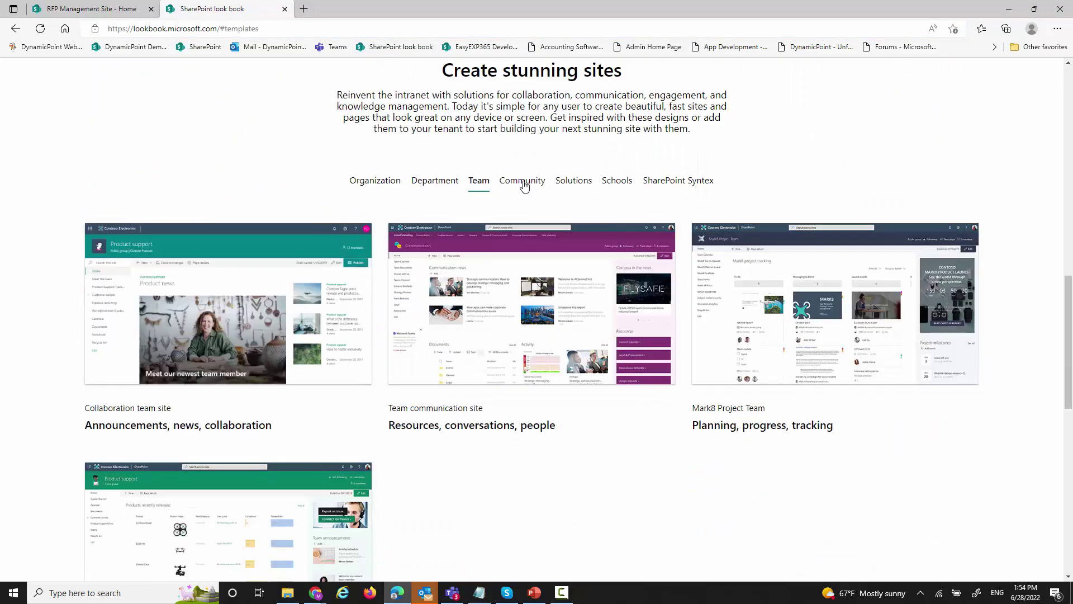
pyautogui.click(522, 183)
pyautogui.click(574, 182)
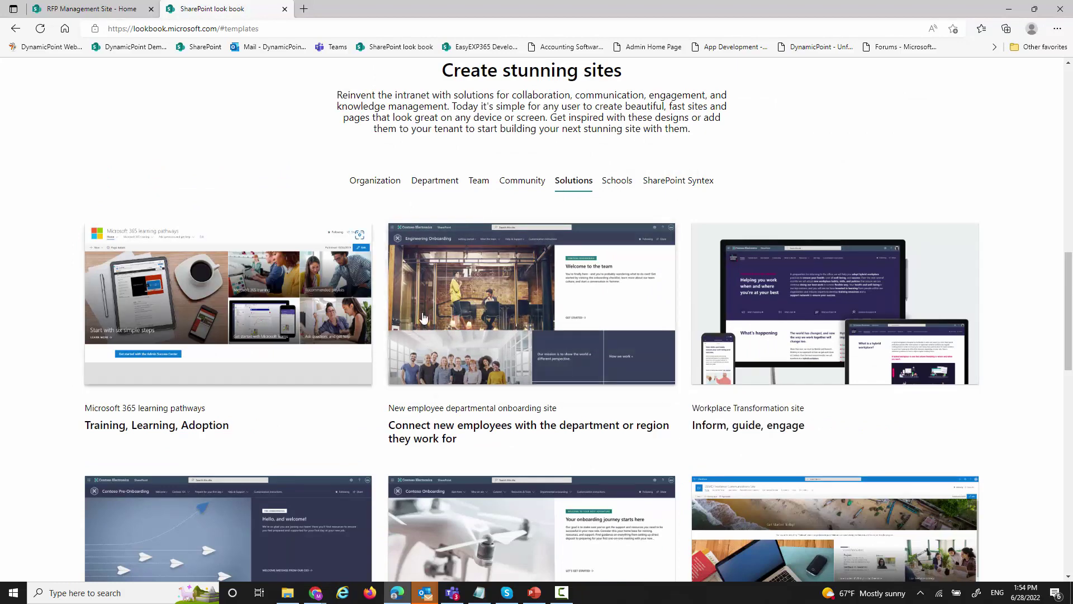
pyautogui.scroll(-10, 454, 296)
pyautogui.scroll(1, 457, 307)
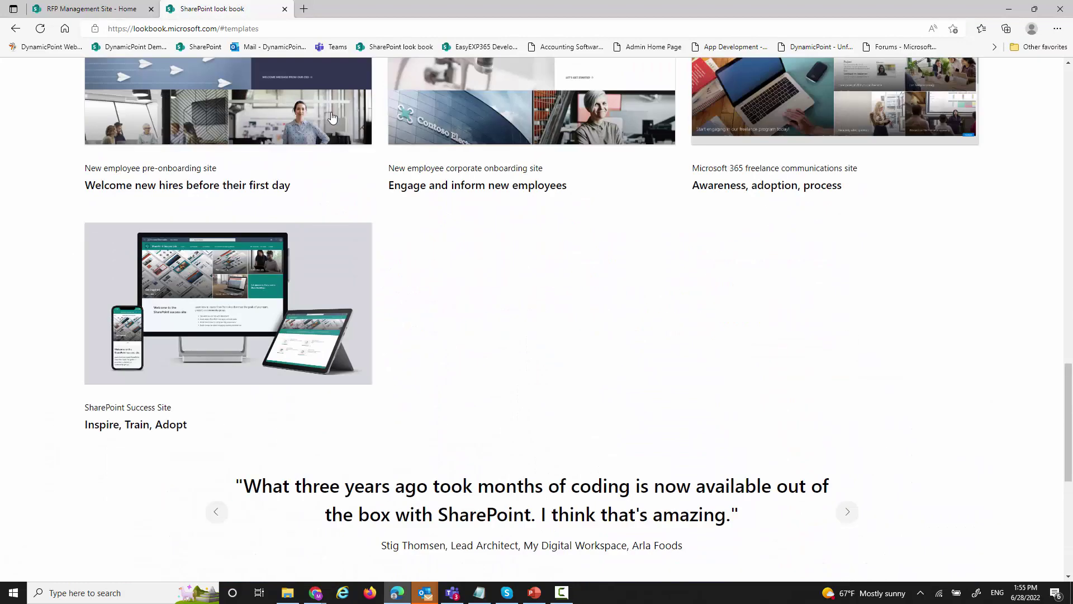
pyautogui.click(285, 10)
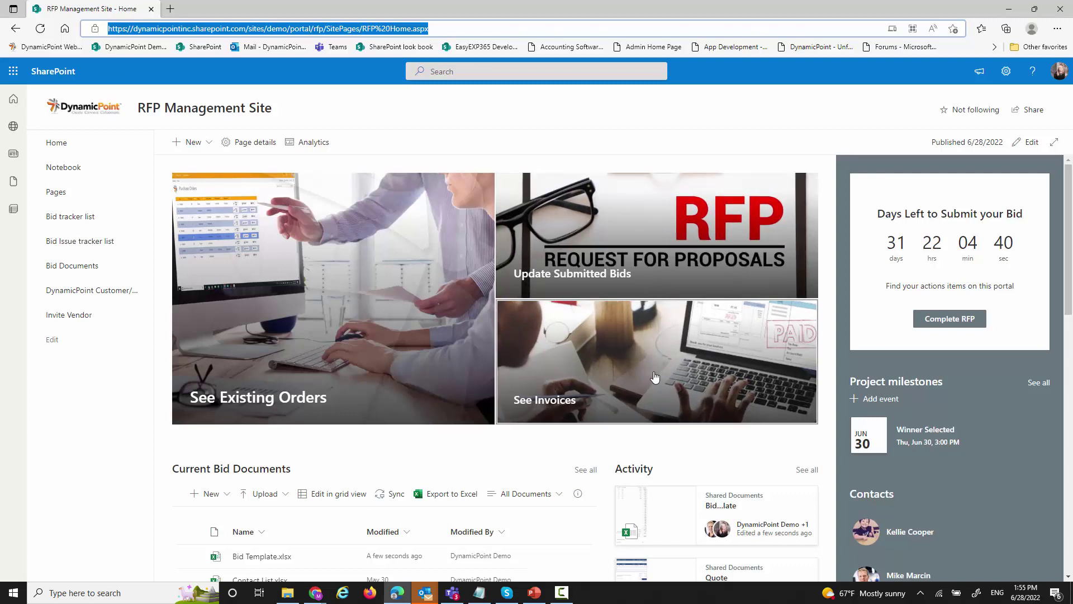
# - Scroll the RFP Management Site home page to review Current Bid Documents, recent activity and the four contacts
pyautogui.scroll(-2, 655, 377)
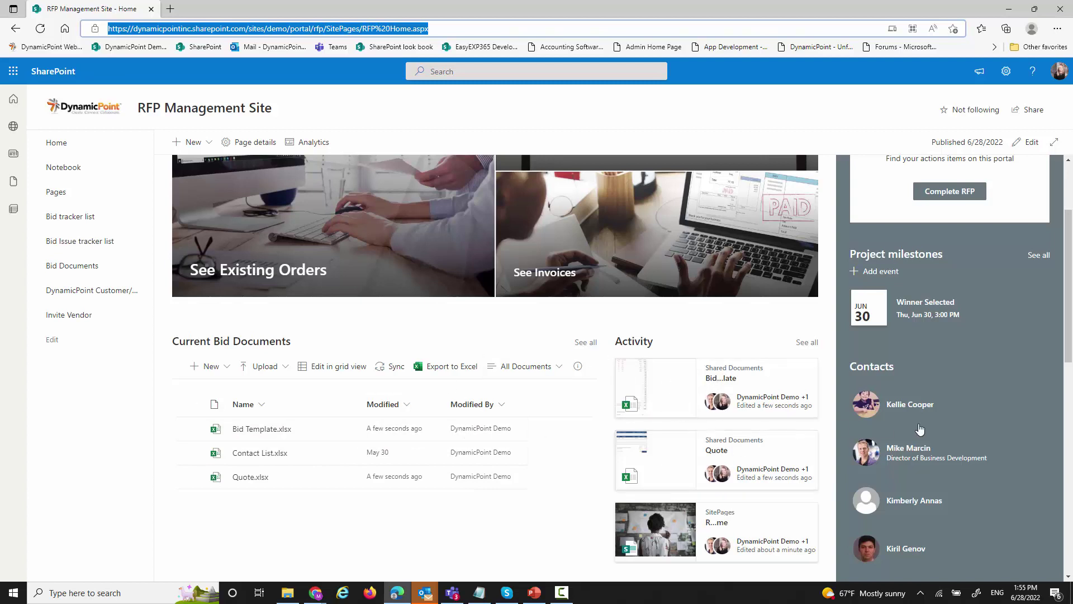
pyautogui.scroll(2, 949, 424)
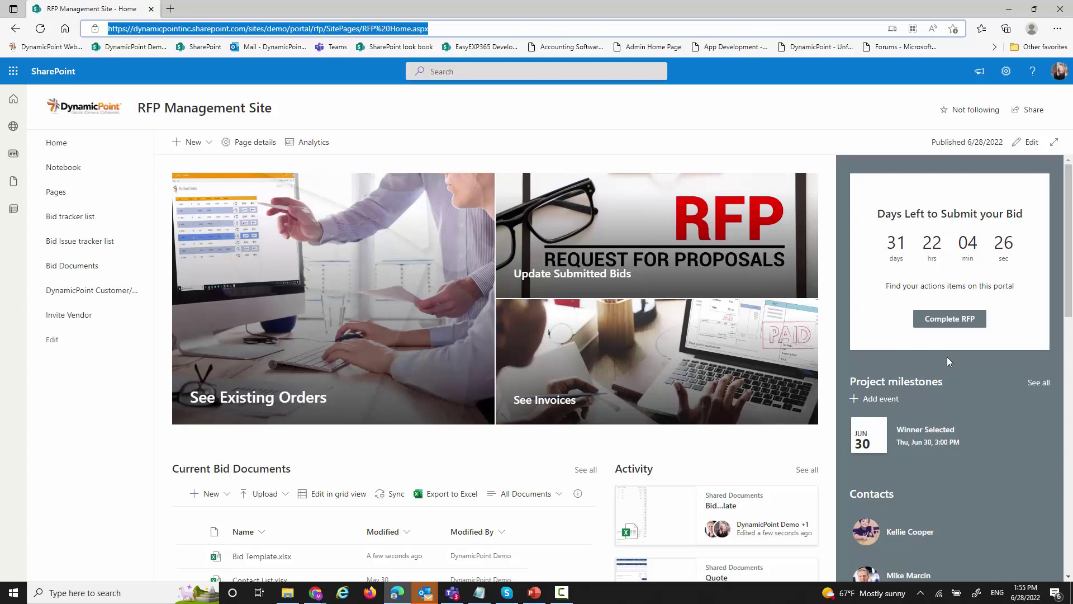
pyautogui.scroll(-2, 946, 356)
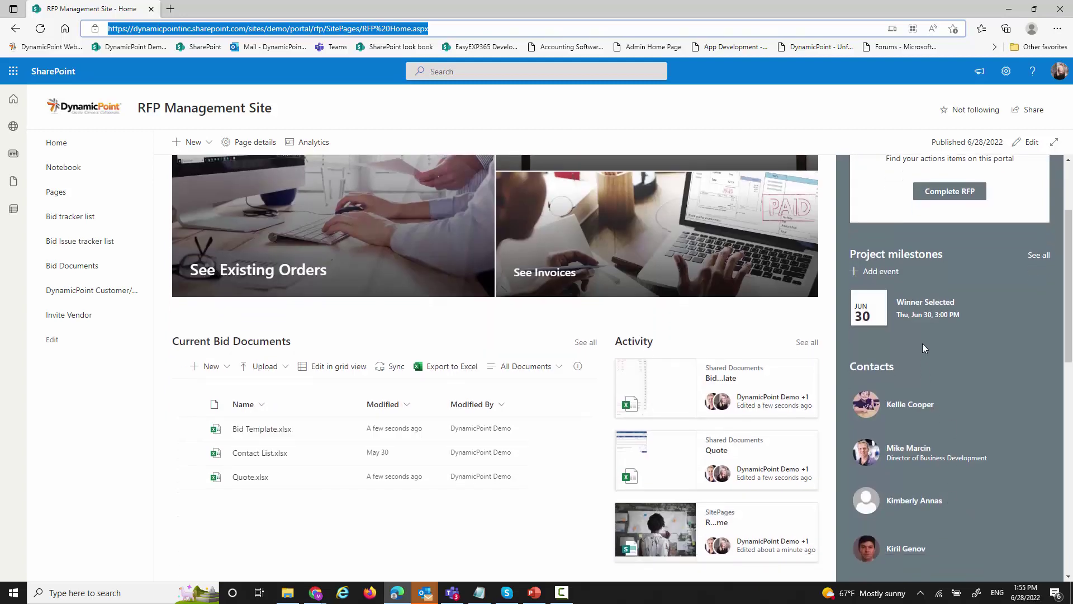
pyautogui.scroll(-4, 925, 357)
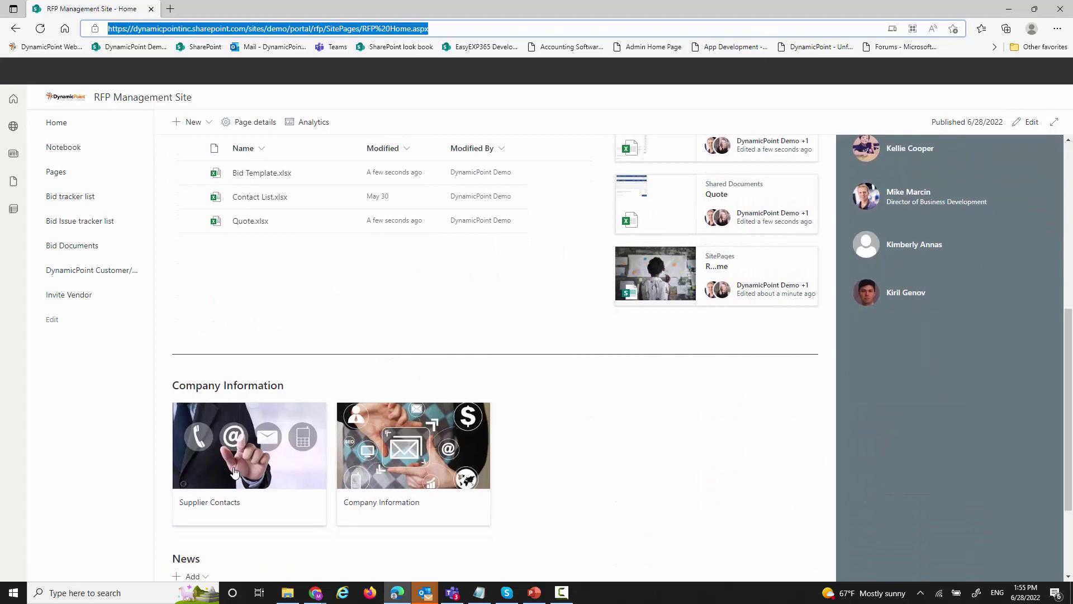
pyautogui.scroll(-2, 552, 475)
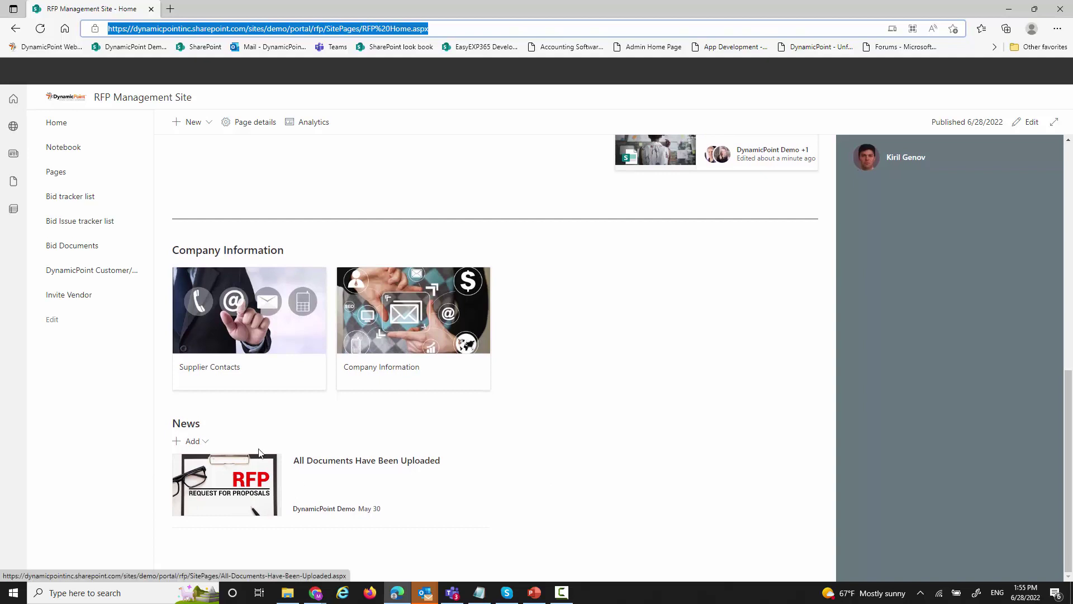
pyautogui.scroll(7, 460, 427)
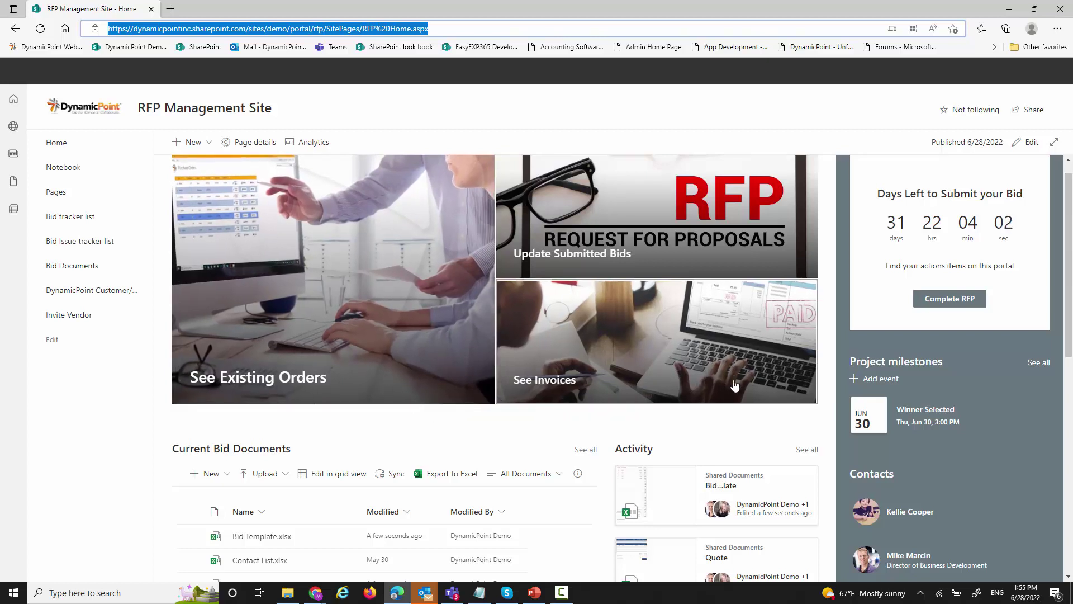
pyautogui.scroll(1, 727, 291)
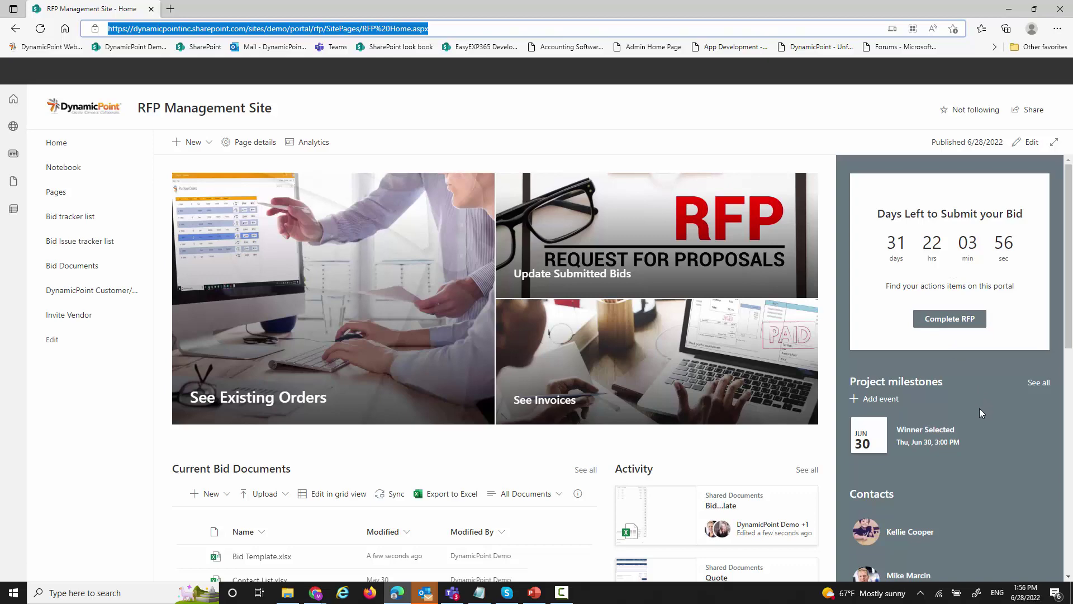
pyautogui.scroll(-2, 979, 412)
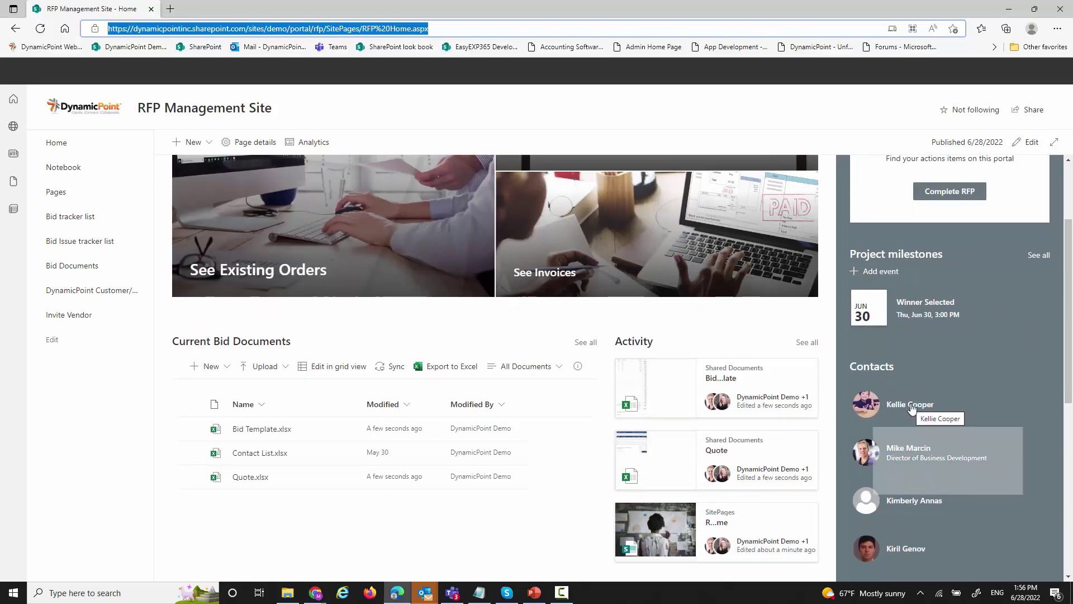
pyautogui.scroll(-3, 928, 520)
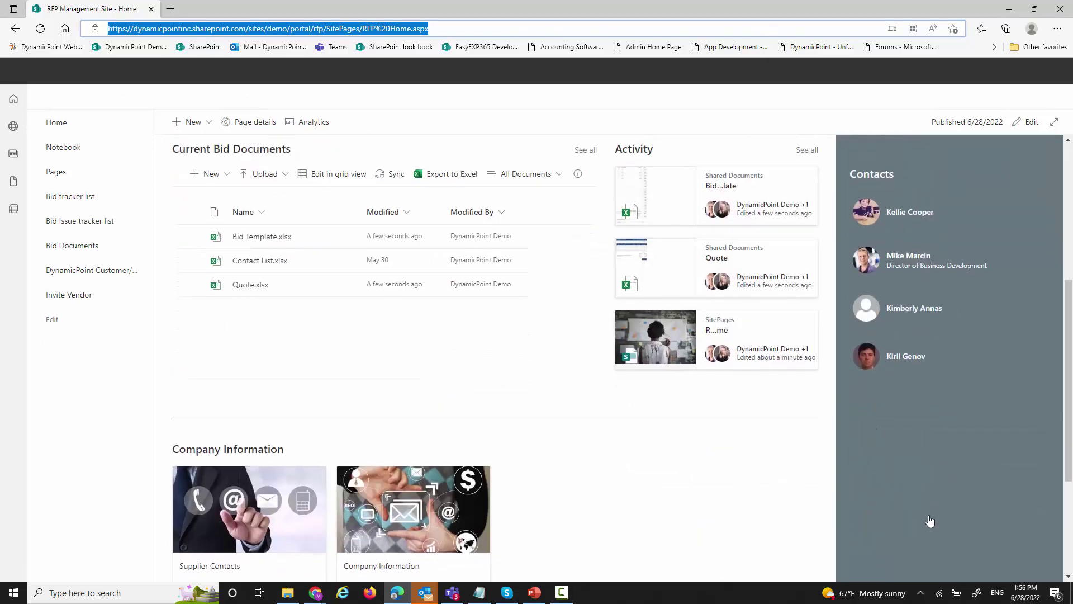
pyautogui.scroll(3, 922, 467)
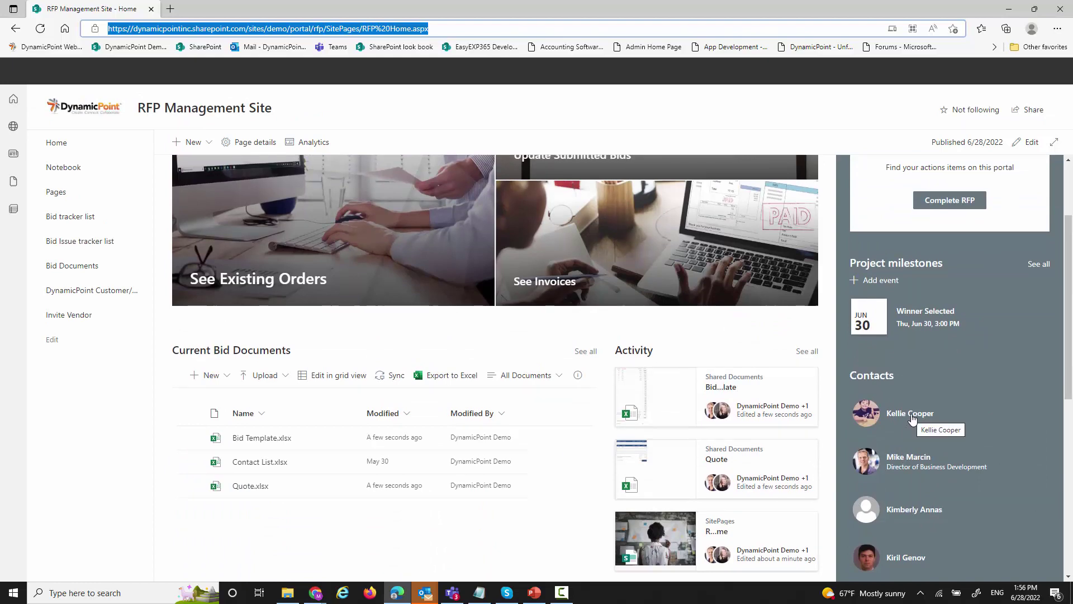
# - Start an Outlook email to the first site contact from the profile card, then close the draft without saving
pyautogui.moveTo(912, 420)
pyautogui.click(910, 389)
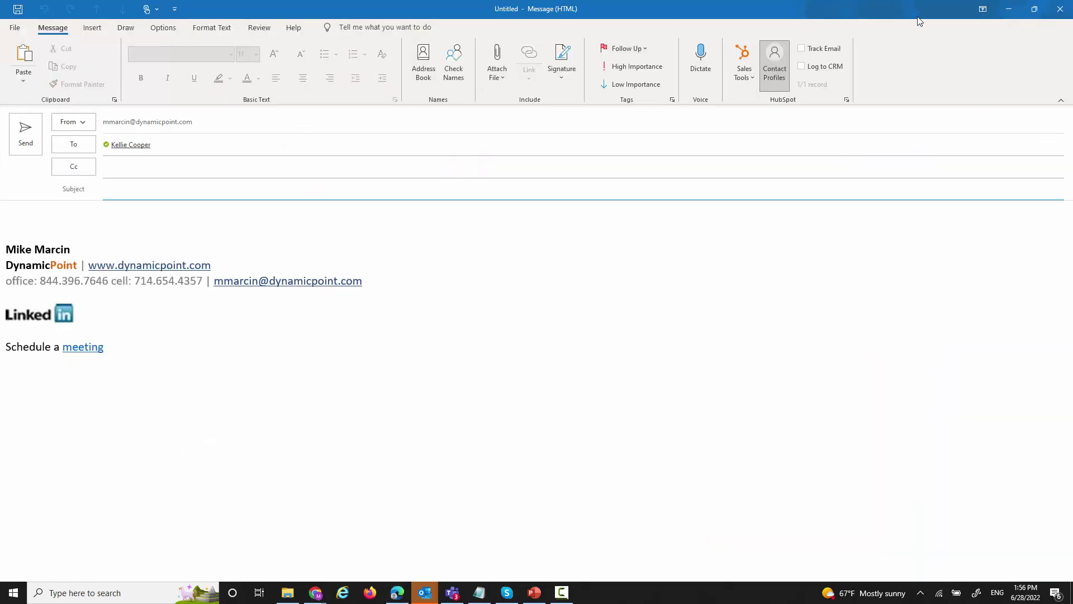
pyautogui.click(1059, 9)
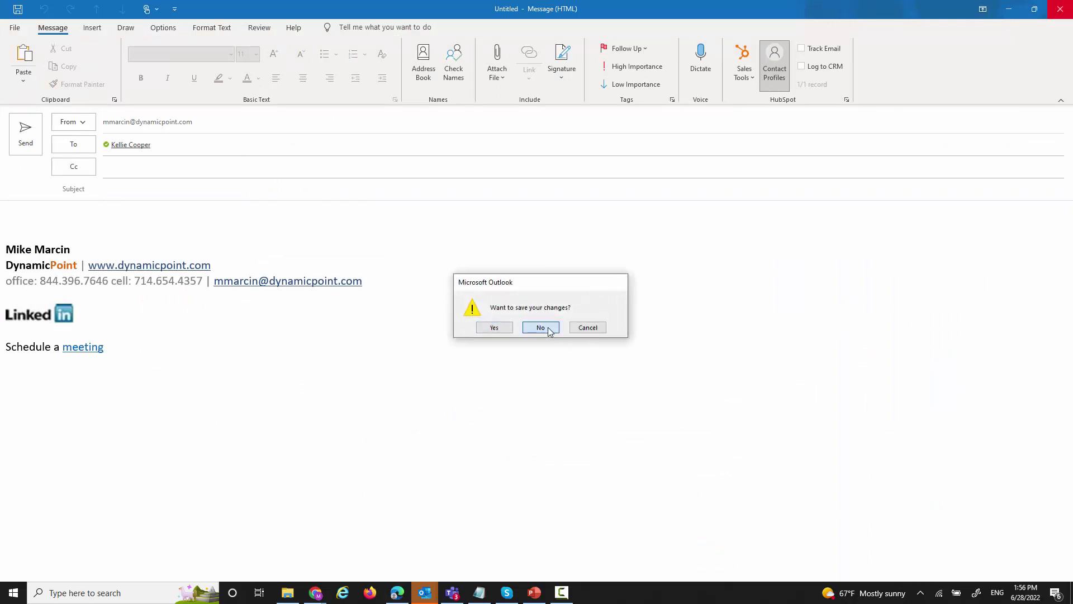
pyautogui.click(548, 329)
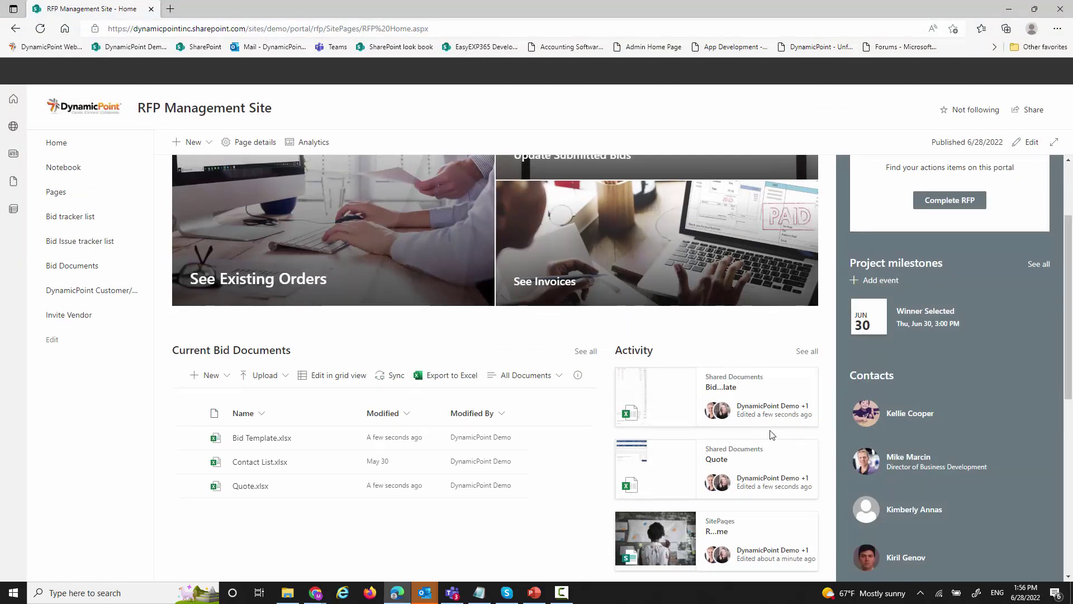
pyautogui.scroll(-3, 799, 434)
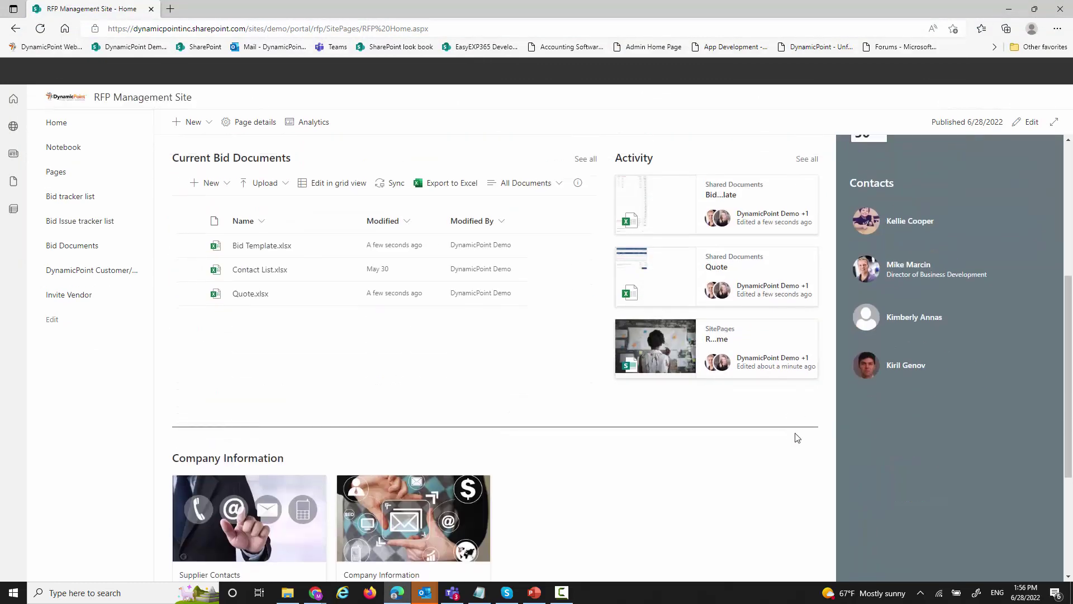
pyautogui.scroll(5, 266, 364)
pyautogui.scroll(-2, 268, 386)
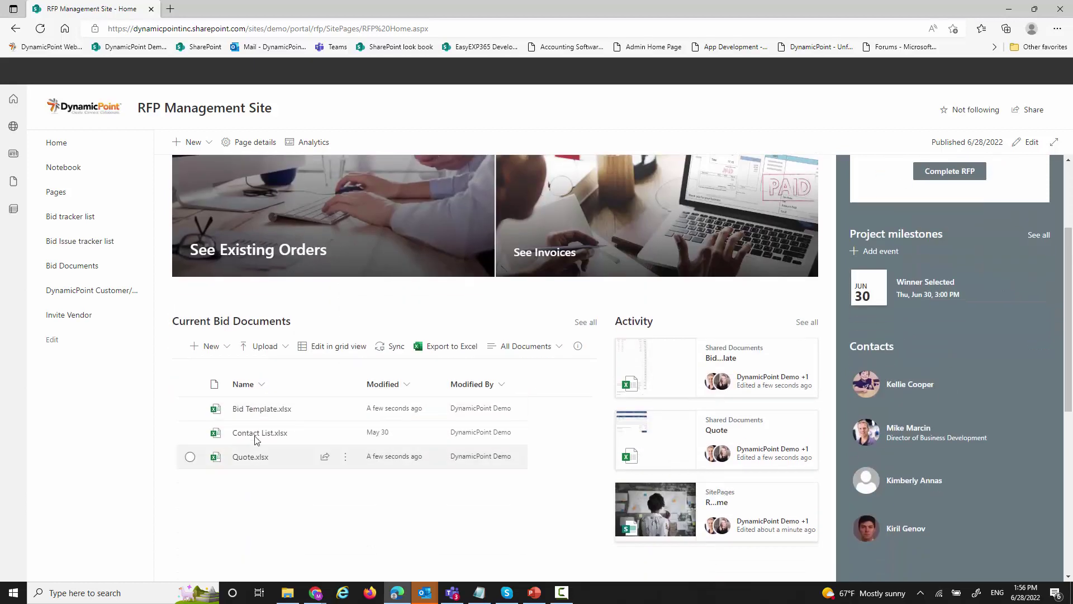
pyautogui.click(281, 416)
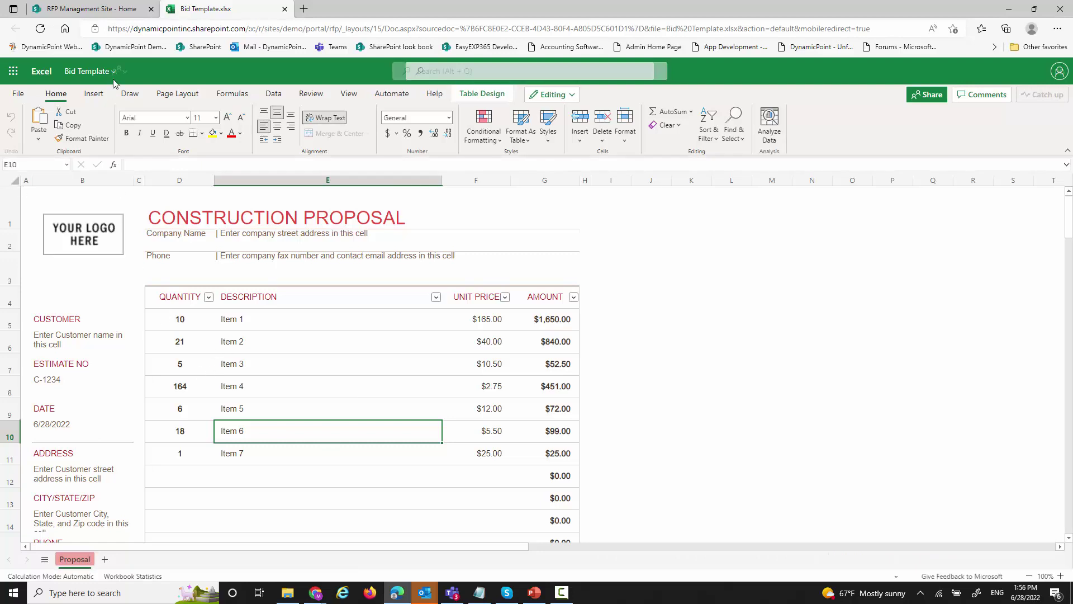
pyautogui.click(92, 9)
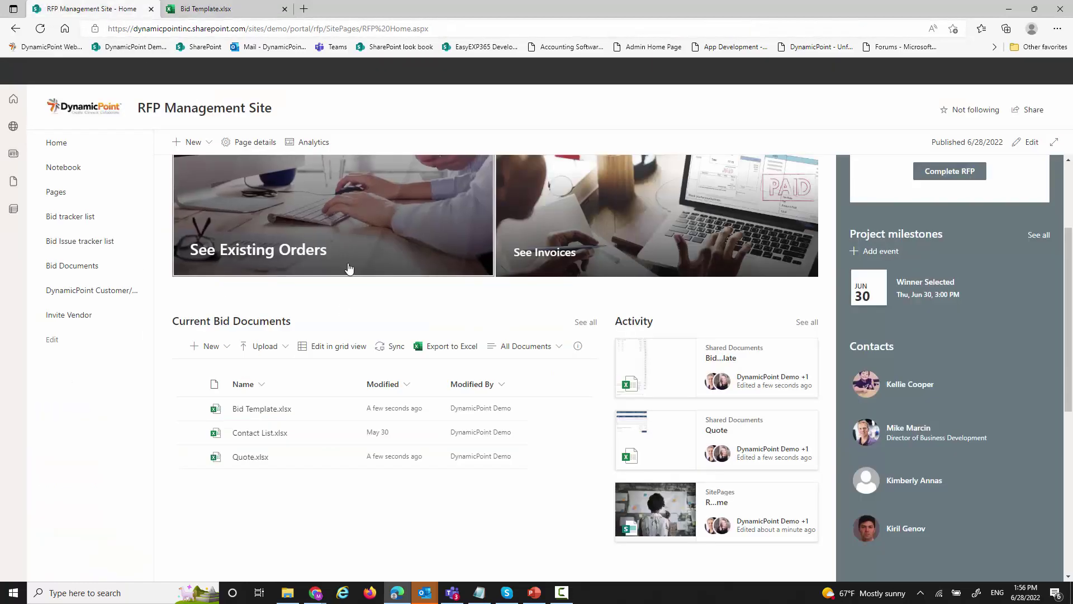
pyautogui.click(270, 433)
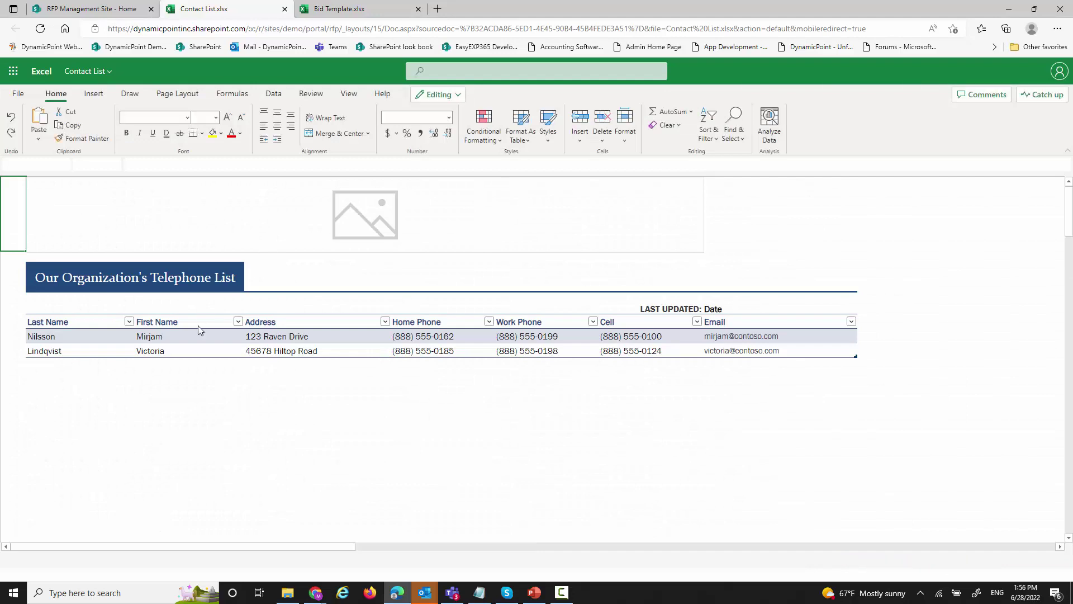
pyautogui.click(92, 9)
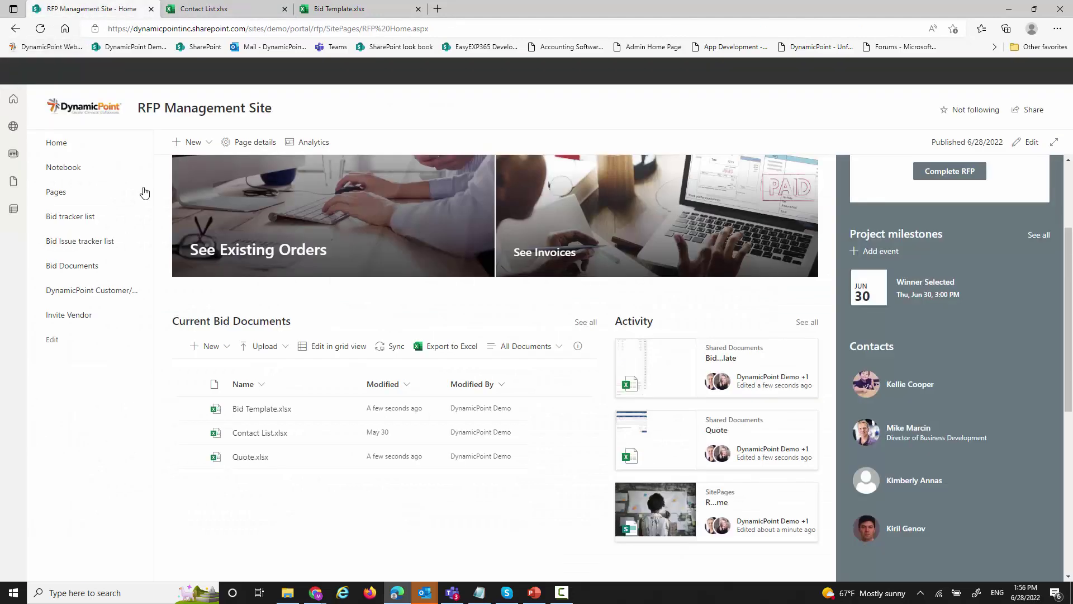
pyautogui.click(252, 456)
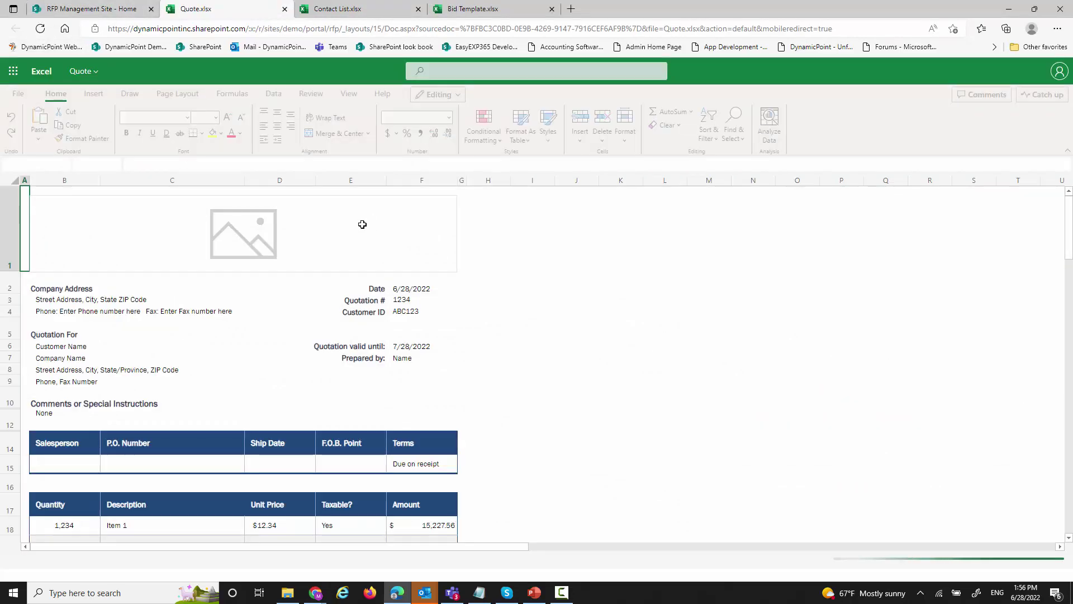
pyautogui.click(284, 9)
pyautogui.click(284, 9)
pyautogui.click(285, 9)
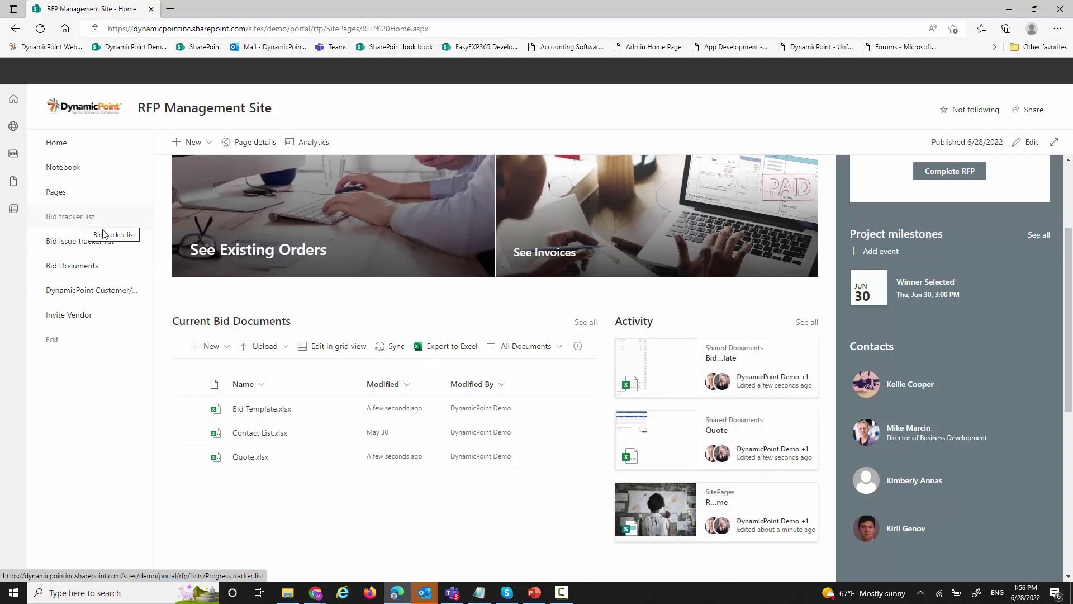
# - Open the Bid tracker list in a new tab and select the Receive Reply to Questions item
pyautogui.rightClick(89, 226)
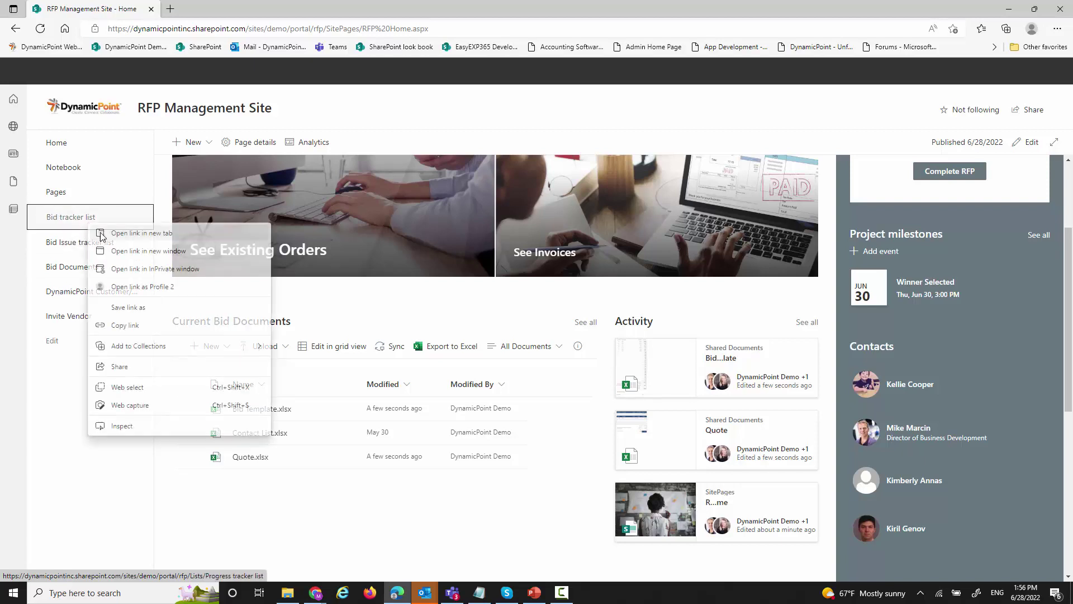
pyautogui.click(131, 233)
pyautogui.click(246, 9)
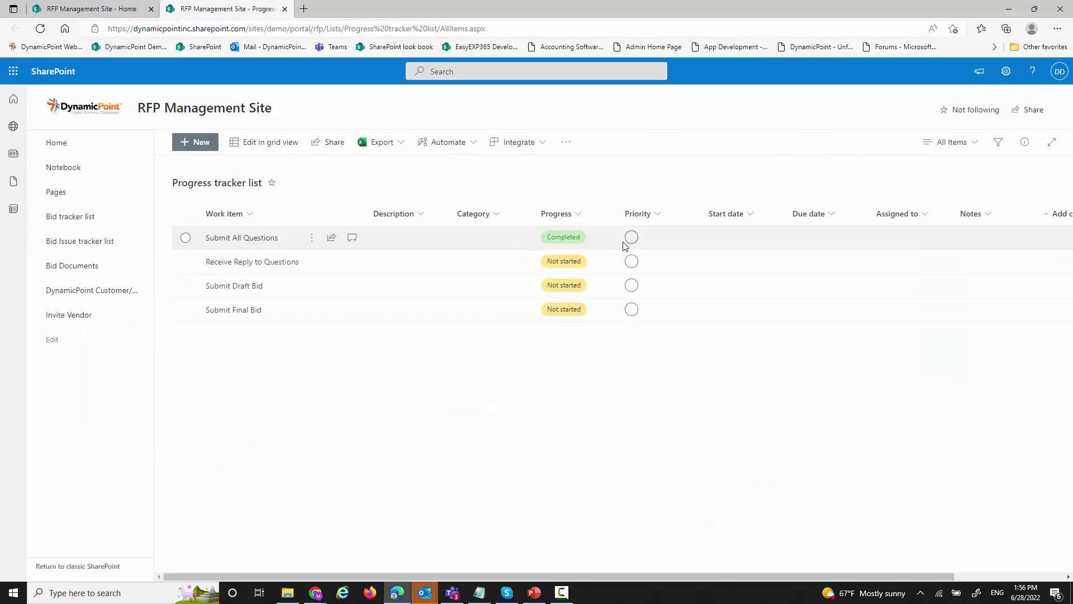
pyautogui.click(563, 269)
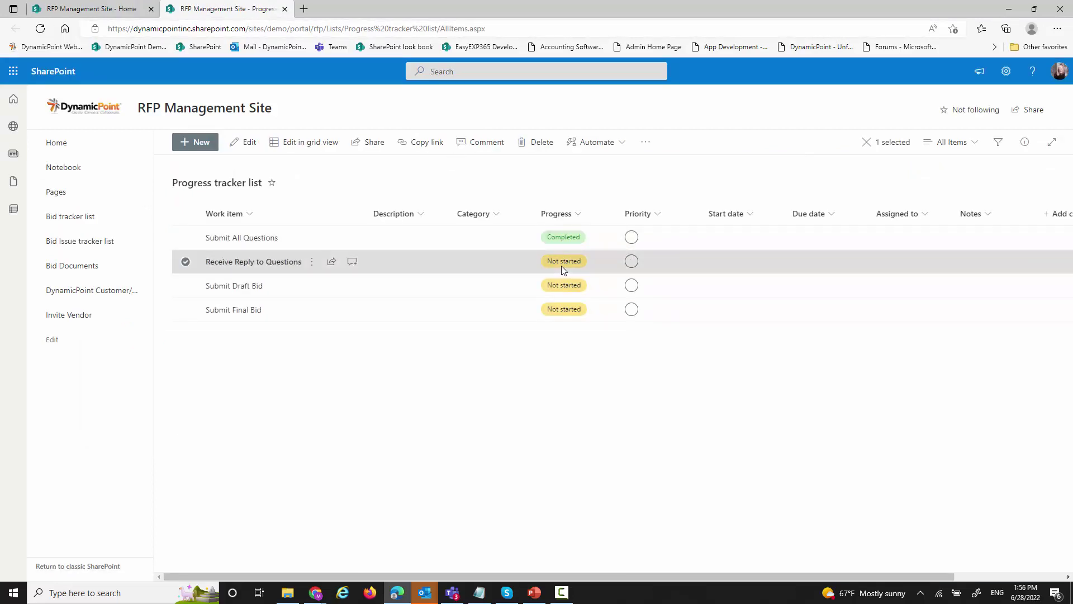
# - In grid view, set Receive Reply to Questions' Progress to Completed and save the change
pyautogui.click(309, 144)
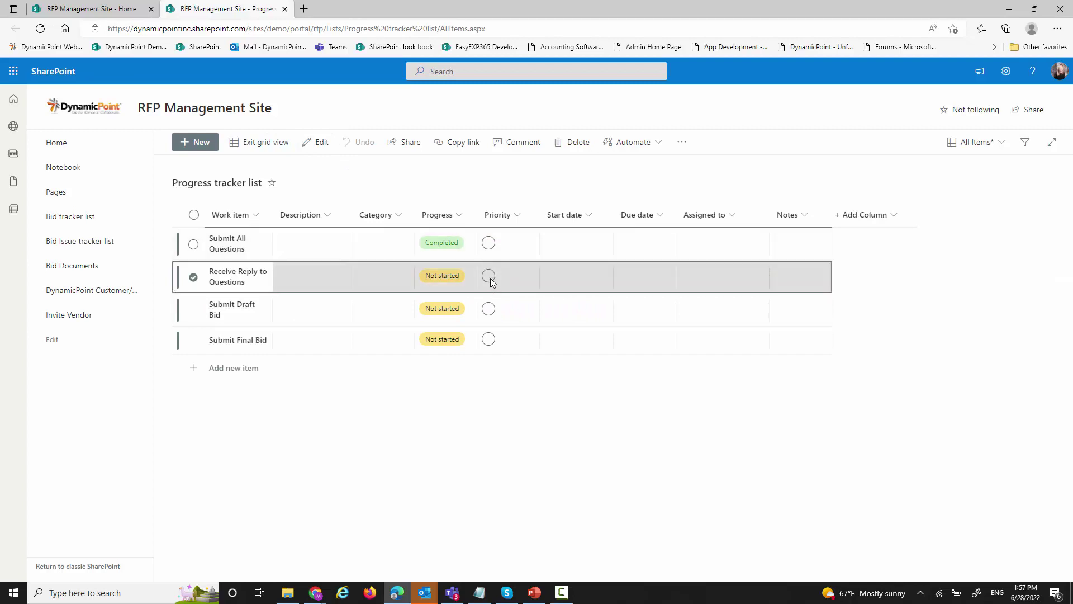
pyautogui.click(491, 279)
pyautogui.click(490, 278)
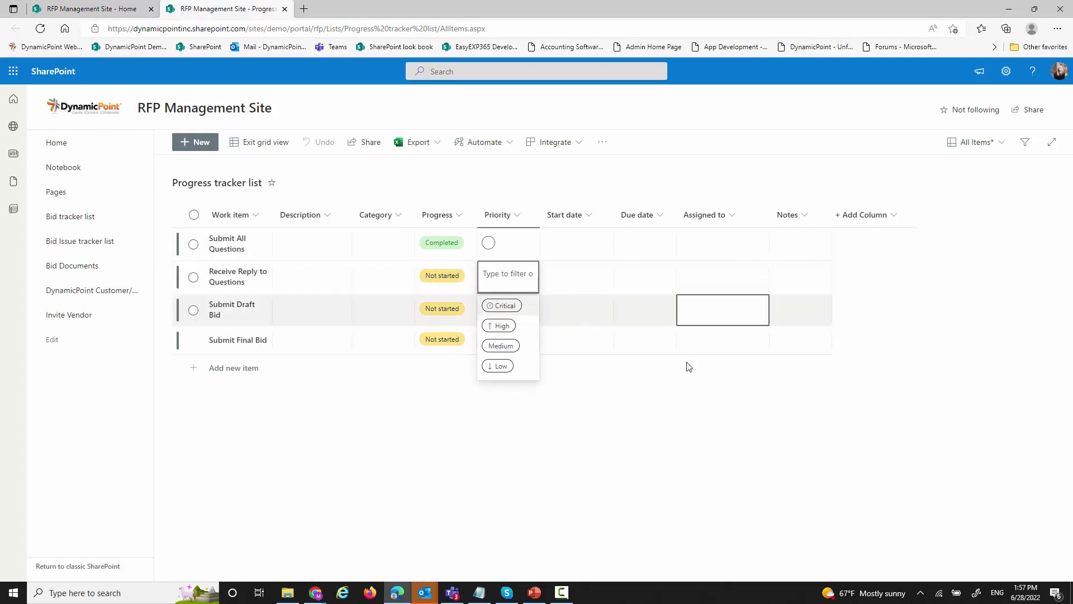
pyautogui.click(458, 283)
pyautogui.click(458, 283)
pyautogui.click(441, 325)
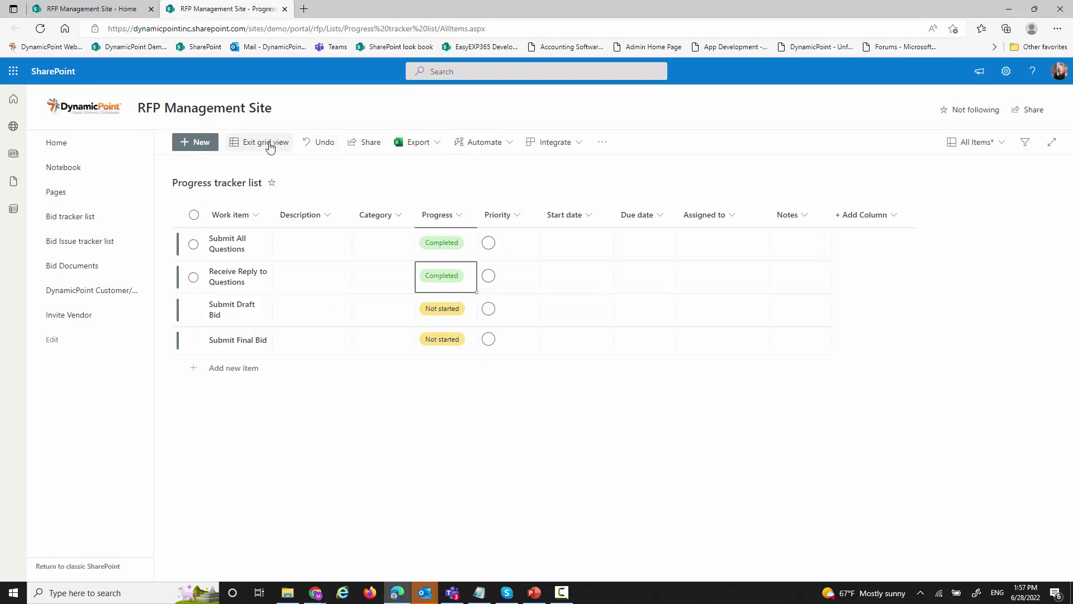
pyautogui.click(246, 143)
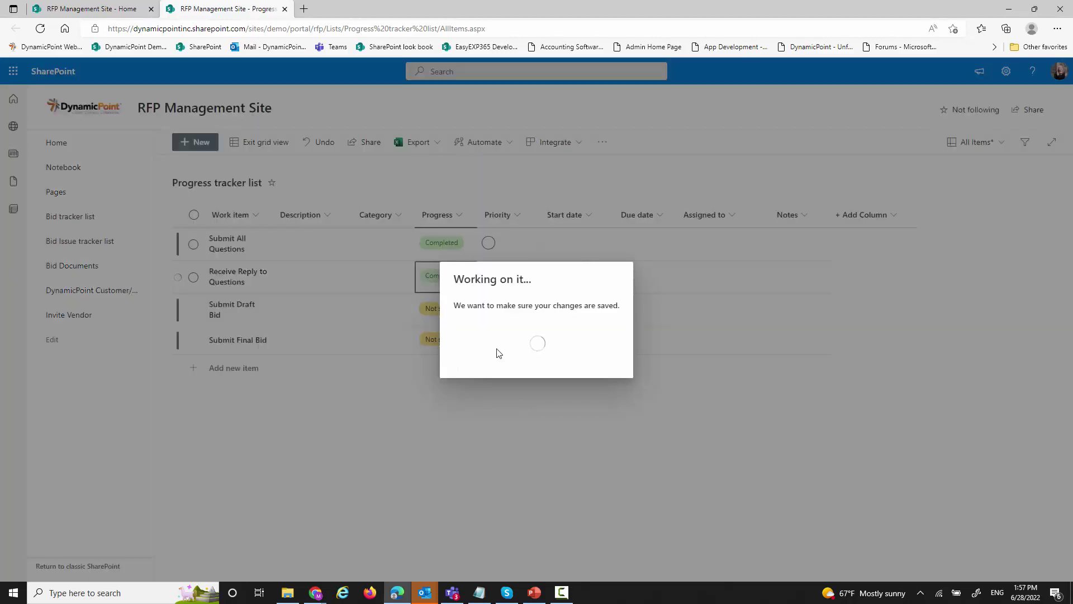
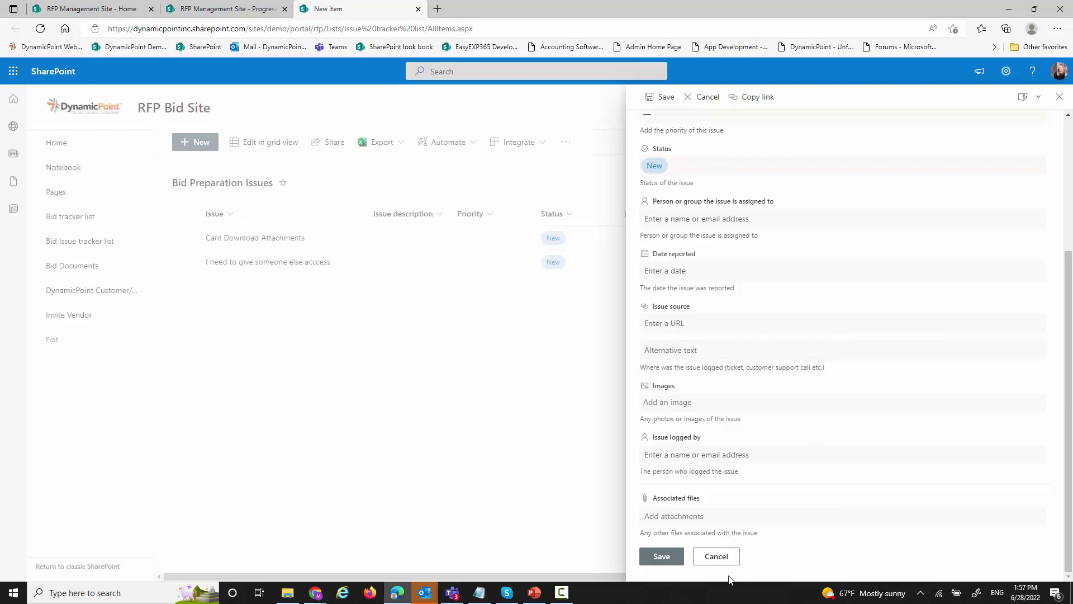
# - Cancel the new issue form and open the Invite Vendor page in a new tab
pyautogui.click(720, 555)
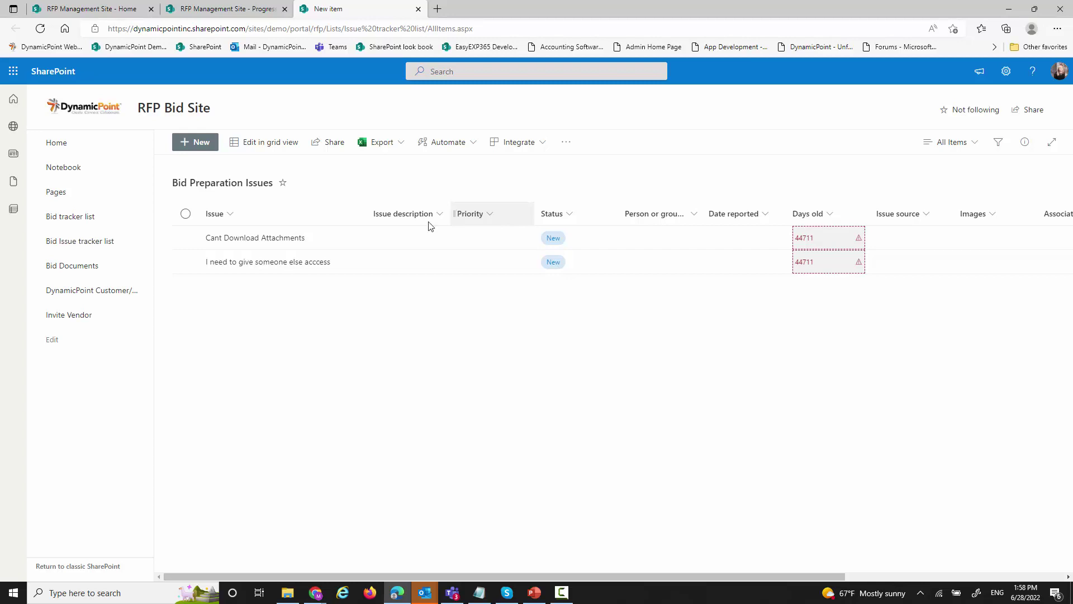
pyautogui.rightClick(67, 317)
pyautogui.click(74, 328)
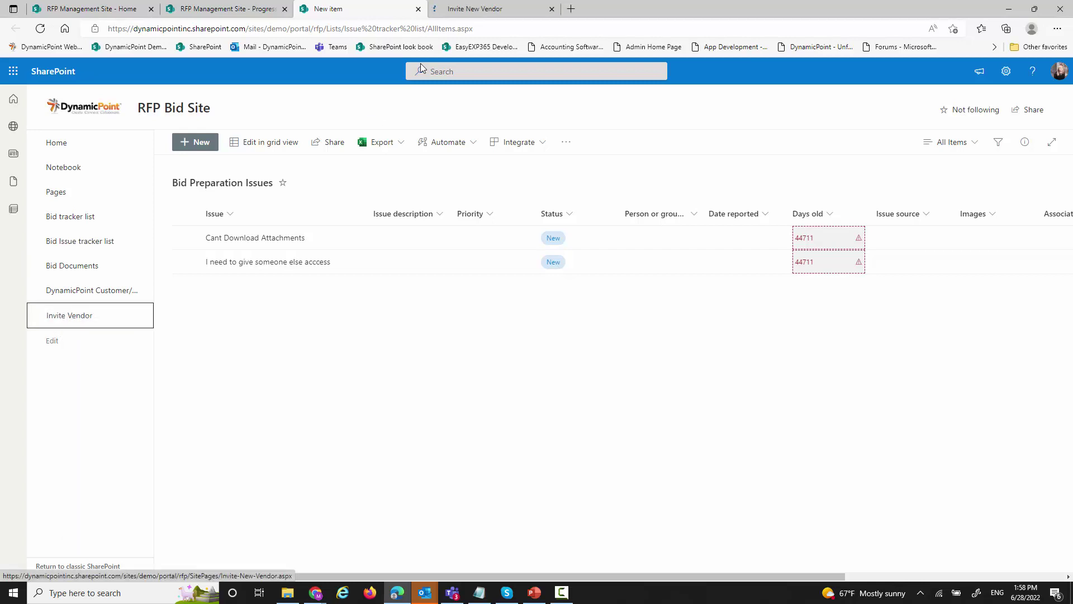
# - On the Invite New Vendor form, choose Company and enter the vendor's name, address and contact e-mail
pyautogui.click(475, 9)
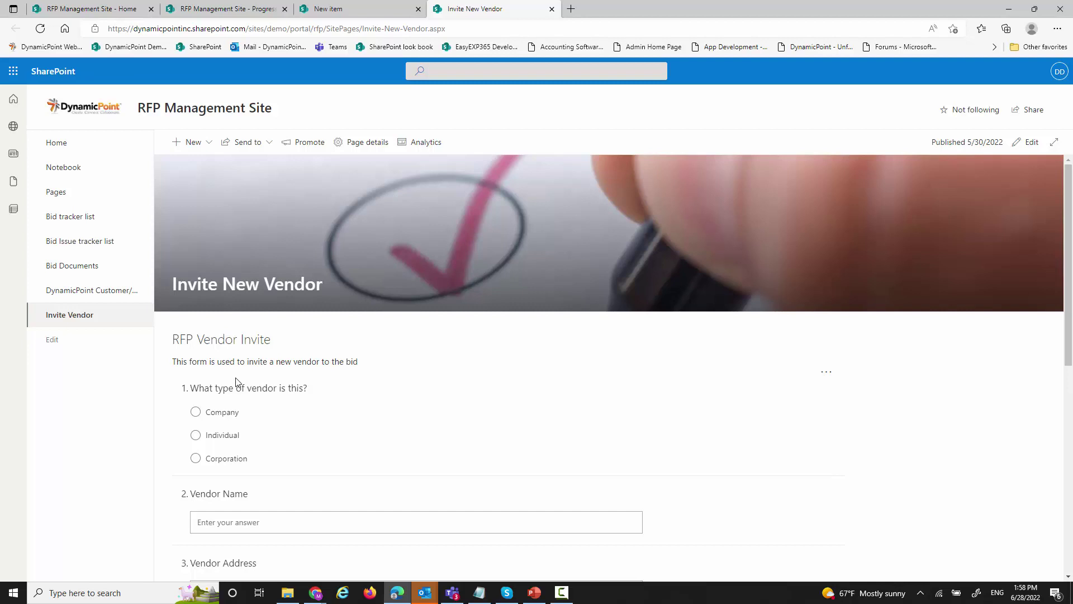
pyautogui.scroll(-1, 236, 382)
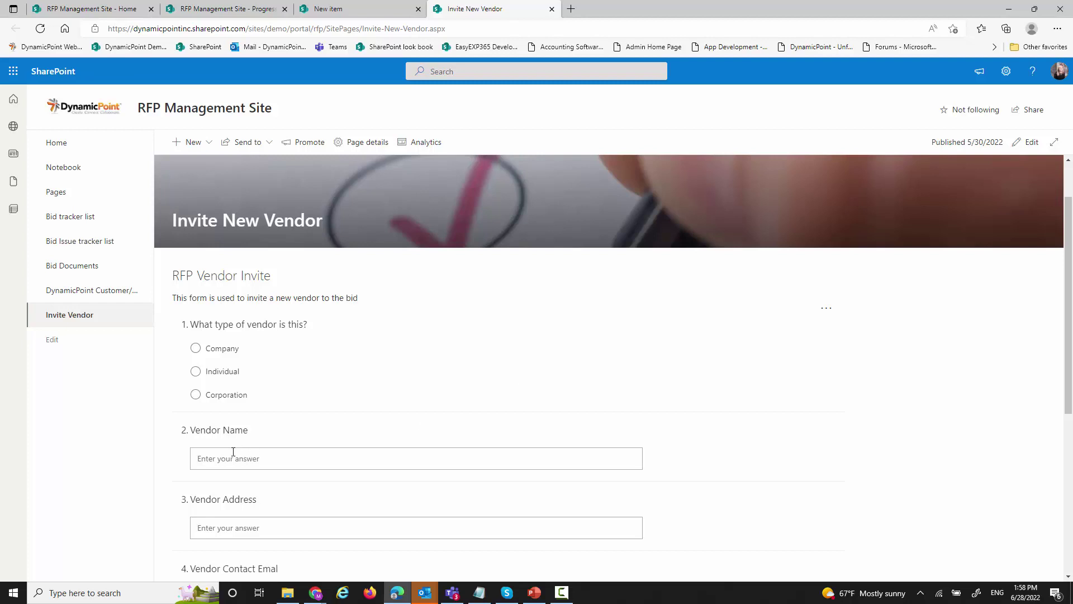
pyautogui.click(213, 352)
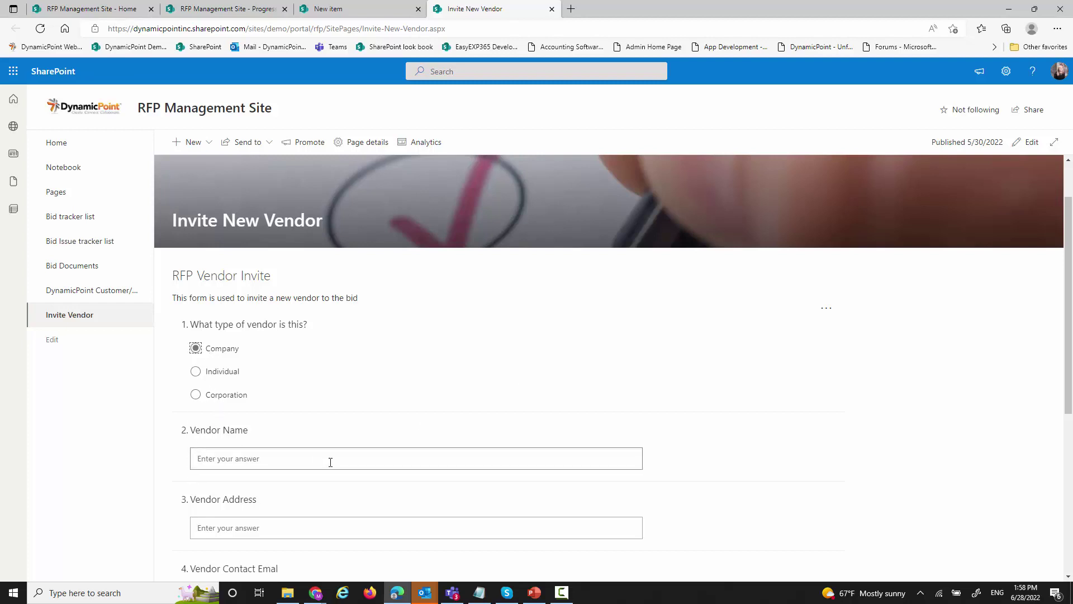
pyautogui.click(249, 460)
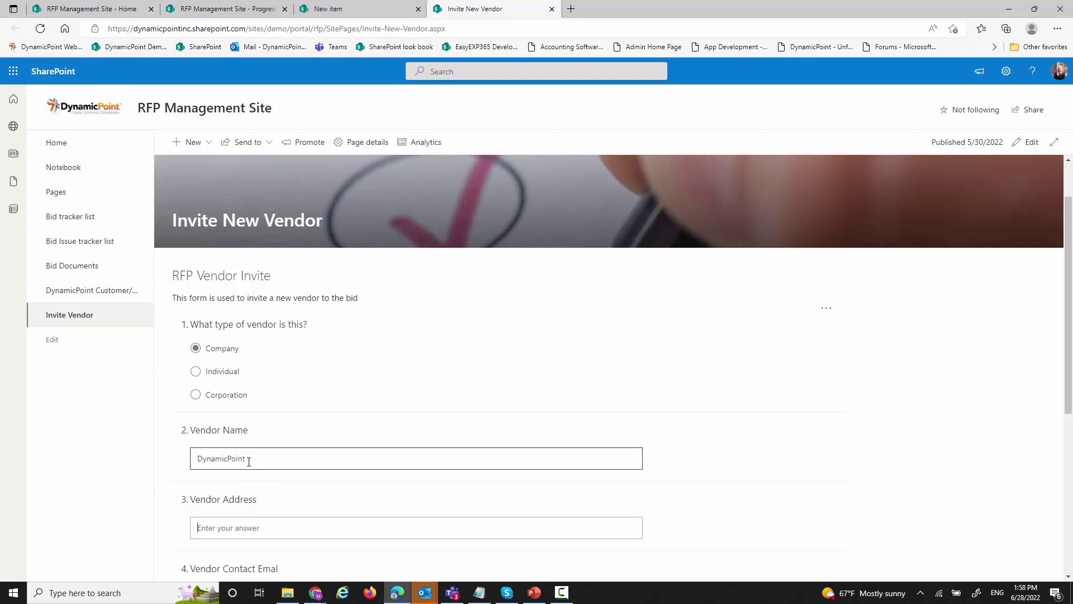
pyautogui.press('Tab')
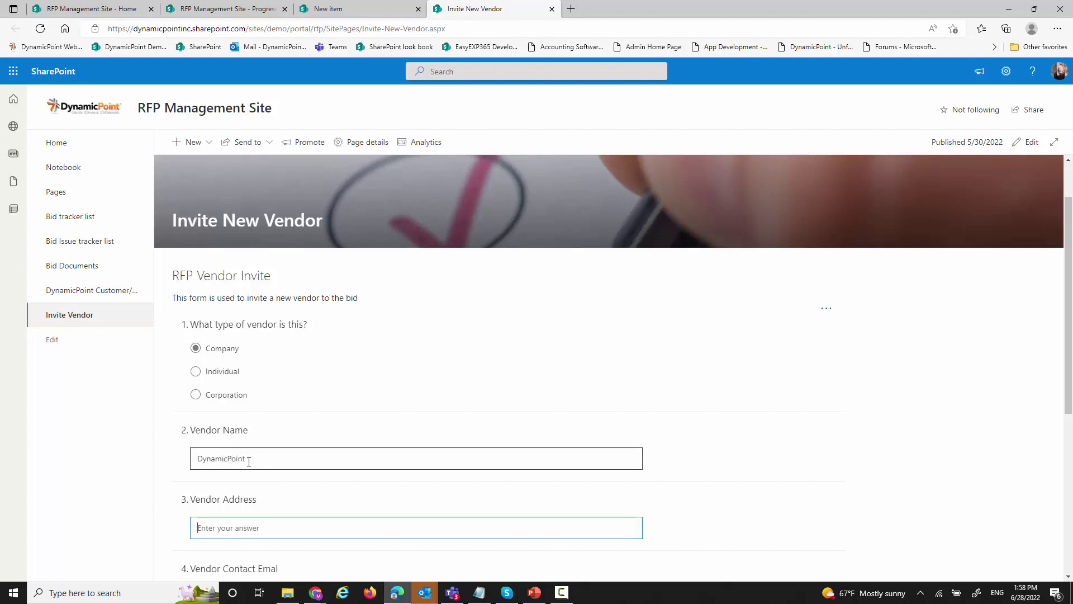
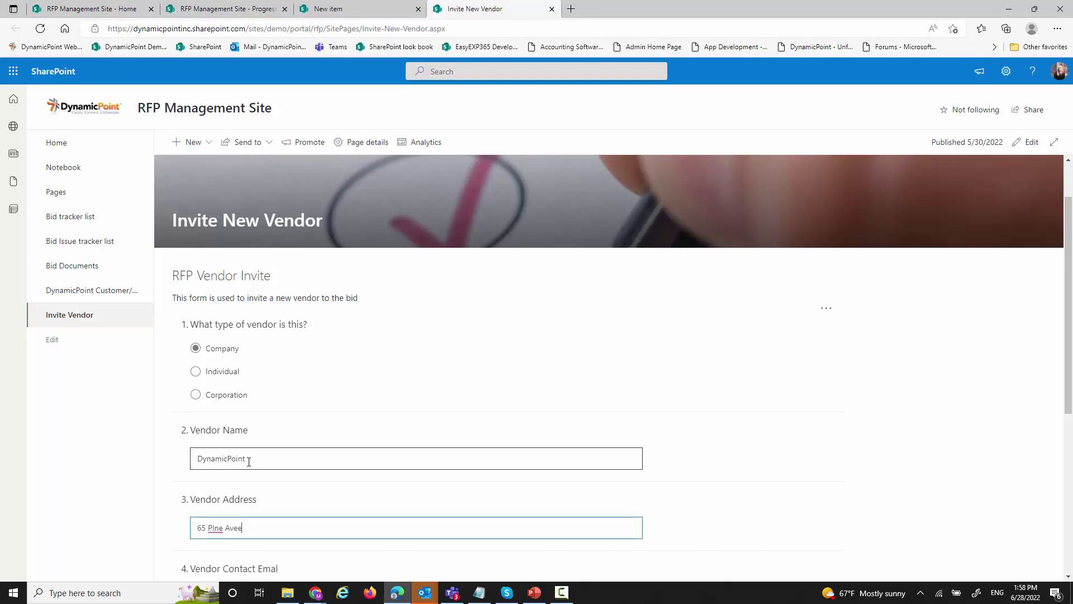
pyautogui.scroll(-5, 248, 461)
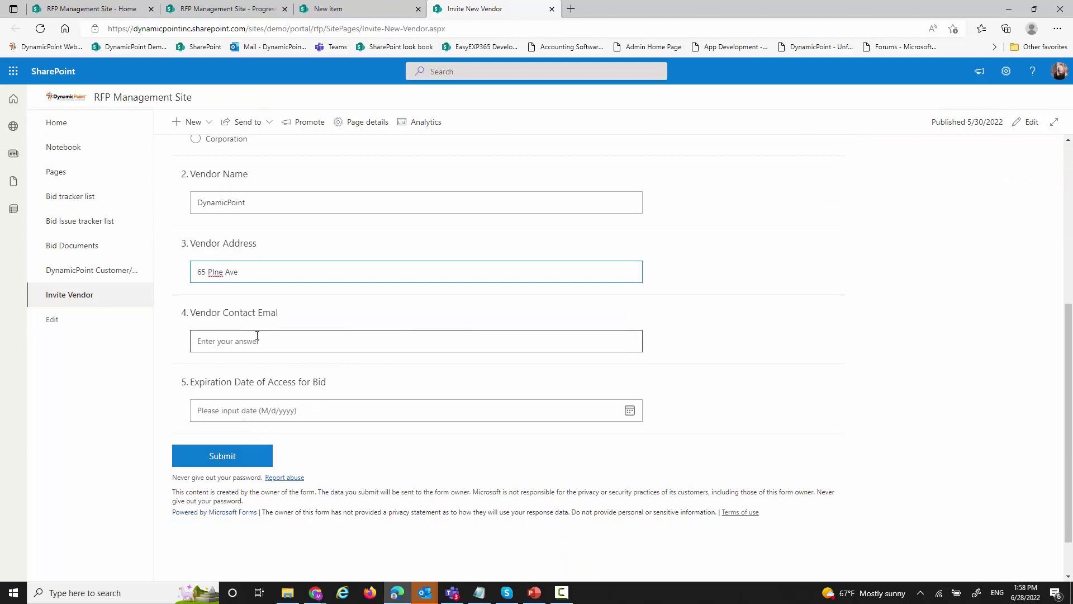
pyautogui.click(256, 338)
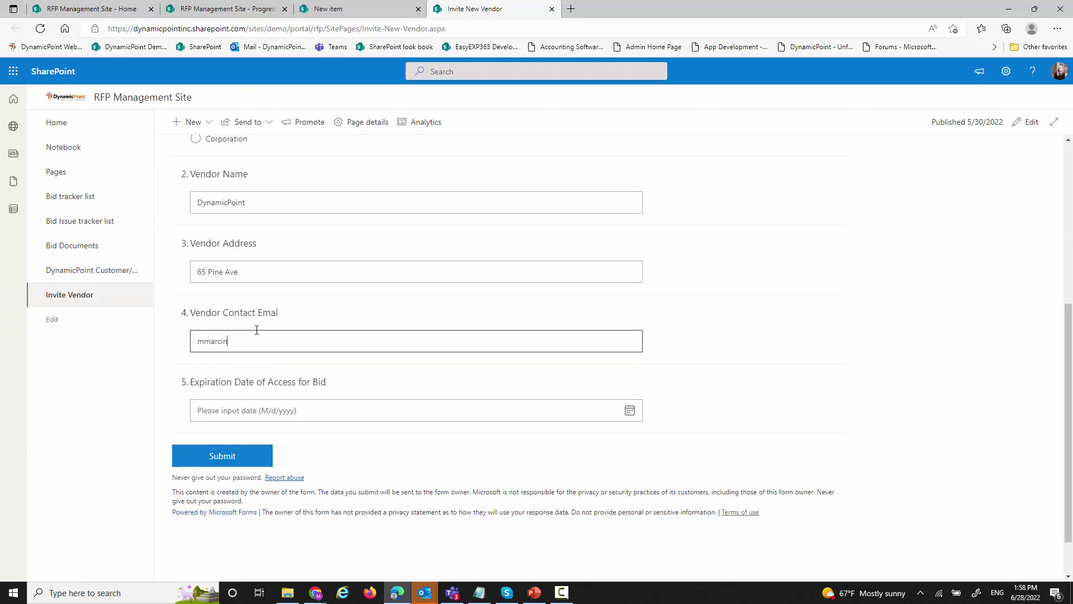
# - Set the access expiration date to 6/29/2022, submit the invite, and switch to the Progress list
pyautogui.click(629, 410)
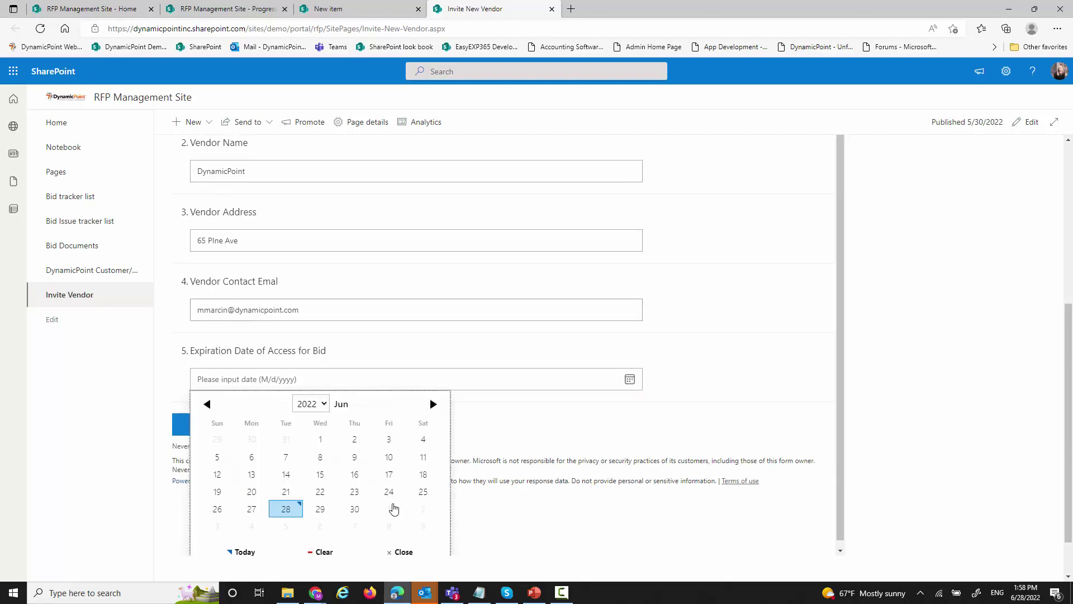
pyautogui.click(320, 509)
pyautogui.click(241, 464)
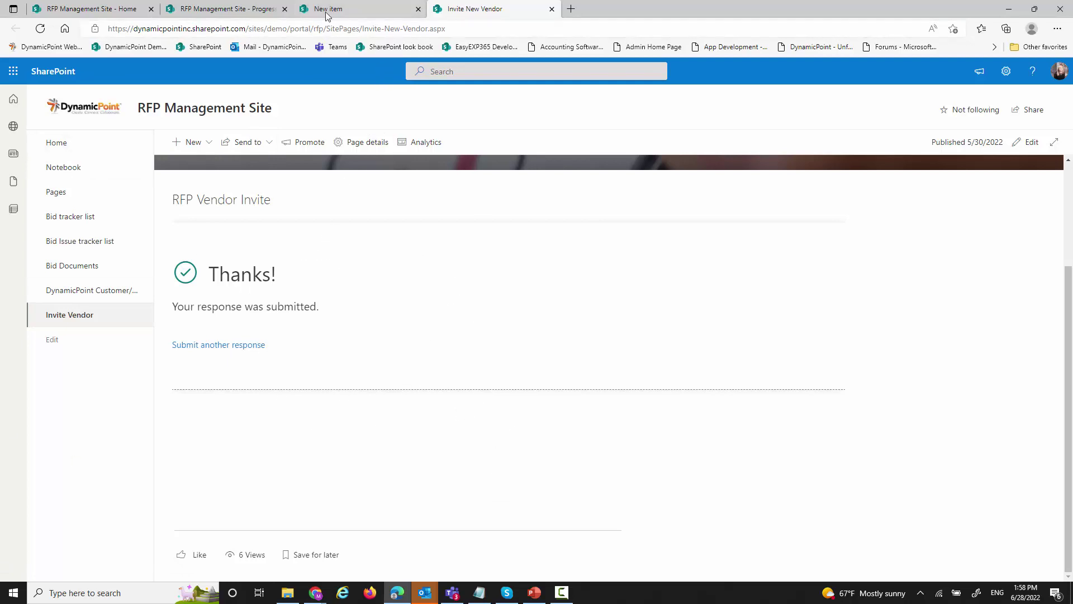
pyautogui.click(222, 15)
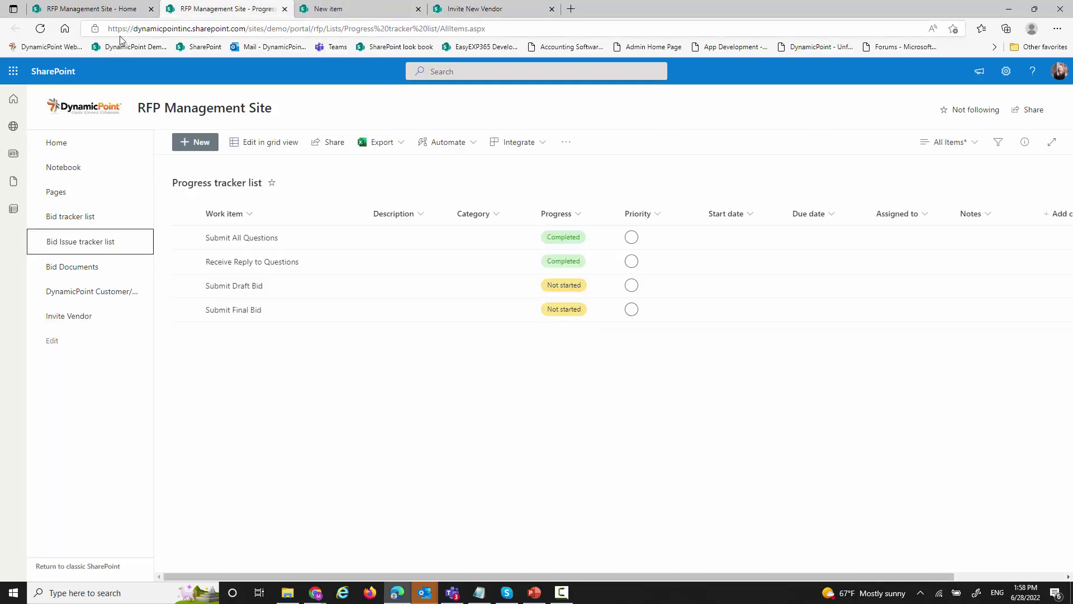
# - From the RFP Management Site home page, open See Existing Orders to list purchase orders
pyautogui.click(123, 16)
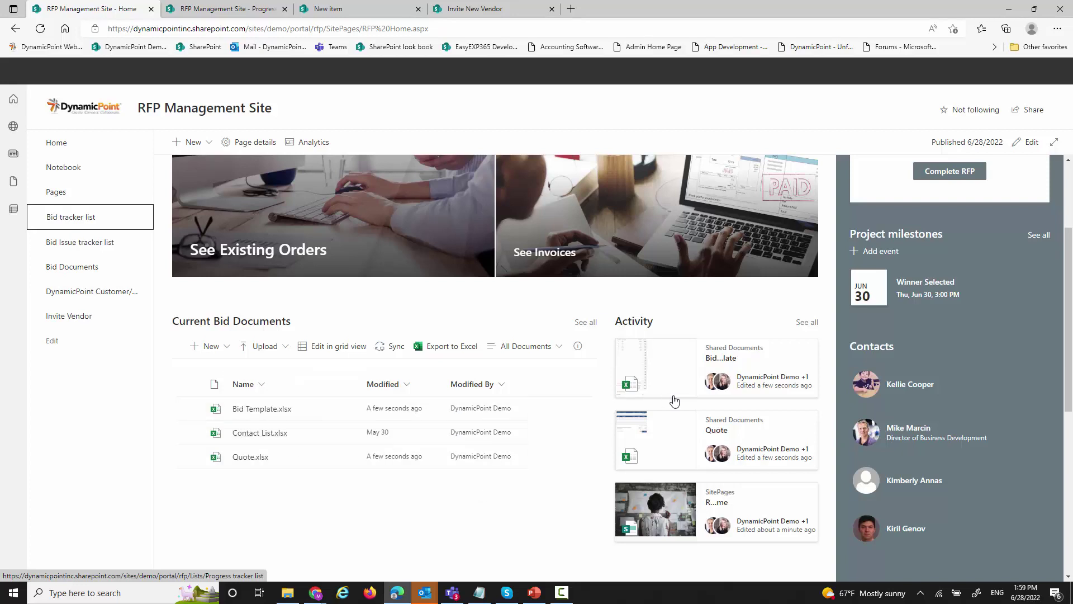
pyautogui.scroll(-2, 694, 413)
pyautogui.scroll(-1, 694, 413)
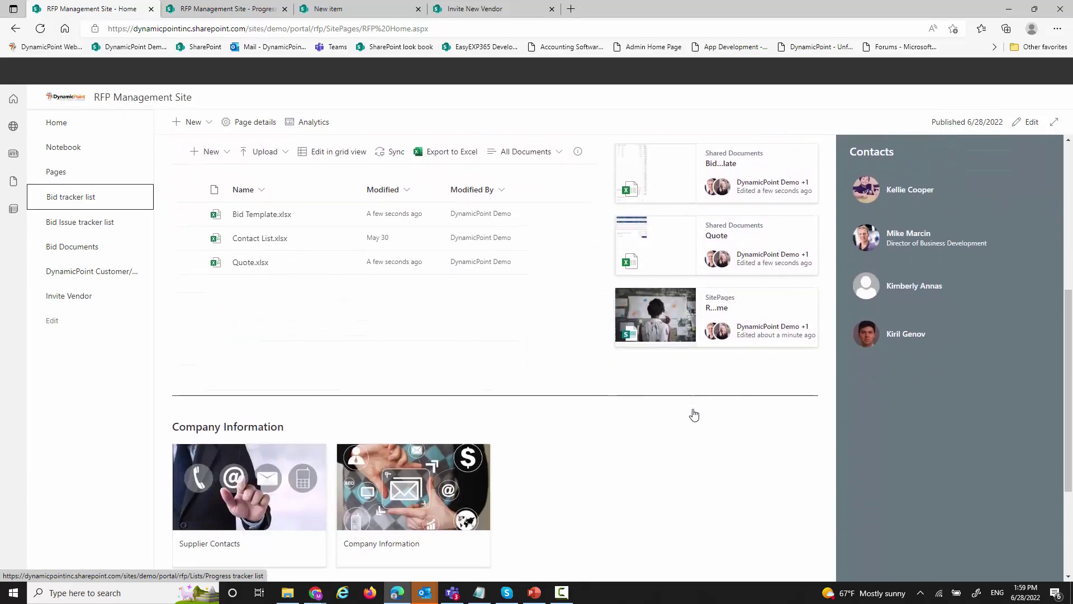
pyautogui.scroll(5, 693, 414)
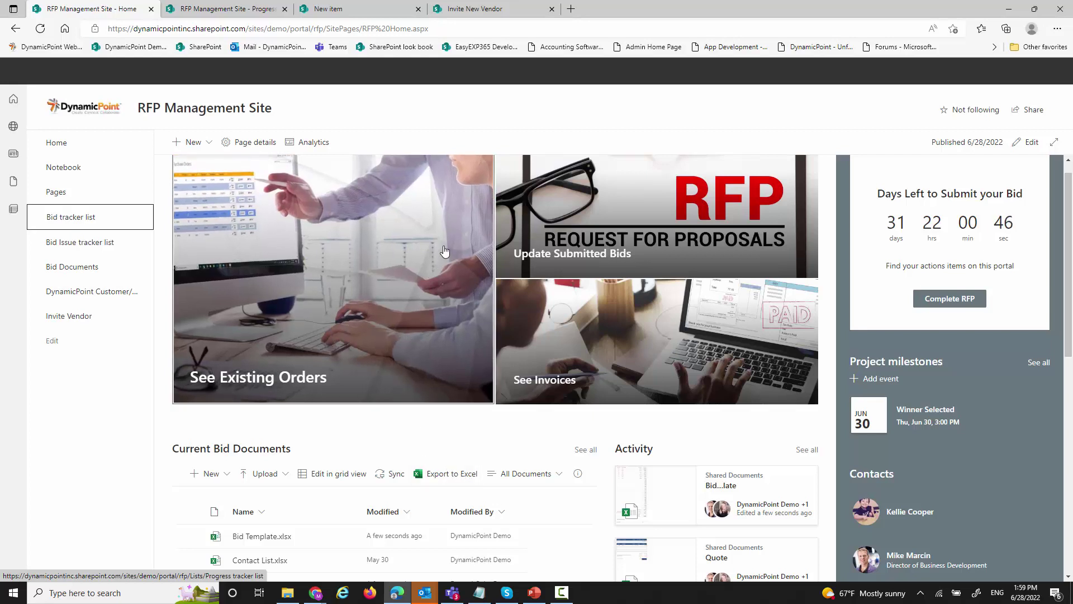
pyautogui.click(413, 238)
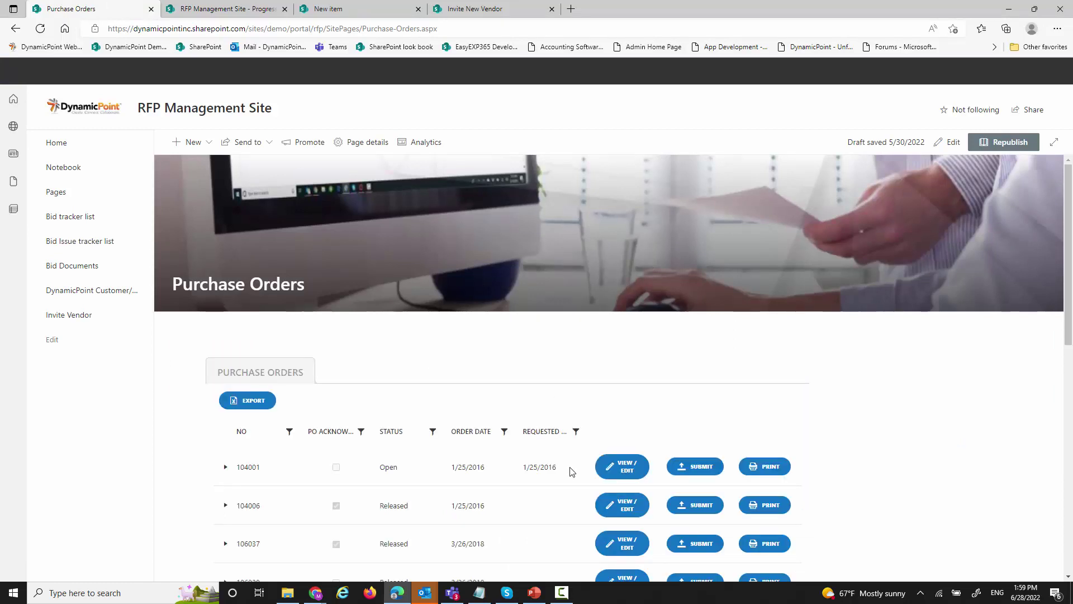
# - Update PO 104001 to expected delivery 6/30/2022 with PO Acknowledged checked, then open Outlook mail
pyautogui.click(619, 473)
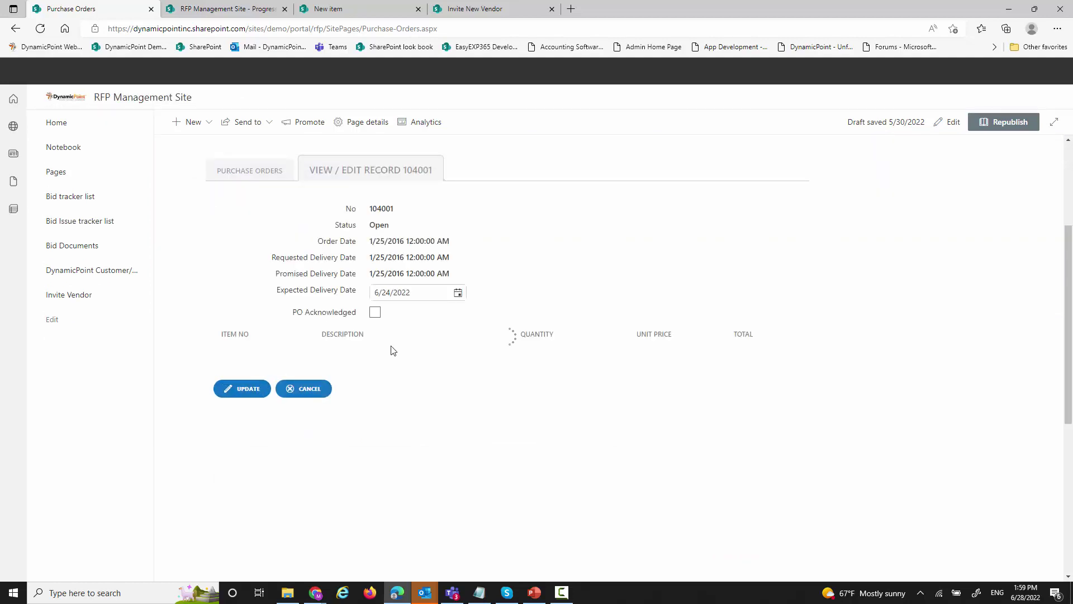
pyautogui.click(459, 293)
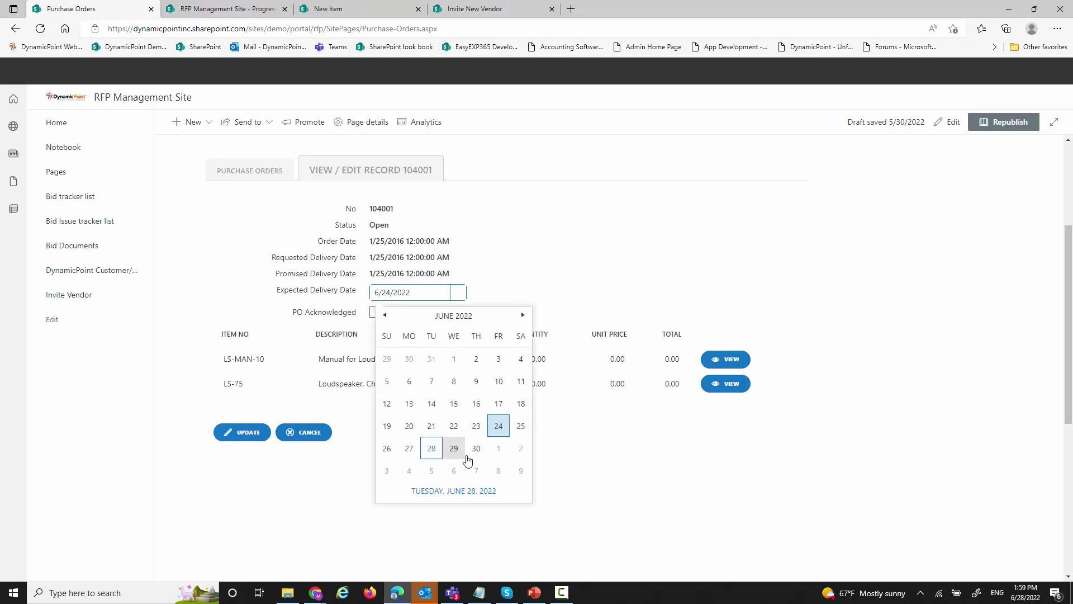
pyautogui.click(477, 447)
pyautogui.click(375, 312)
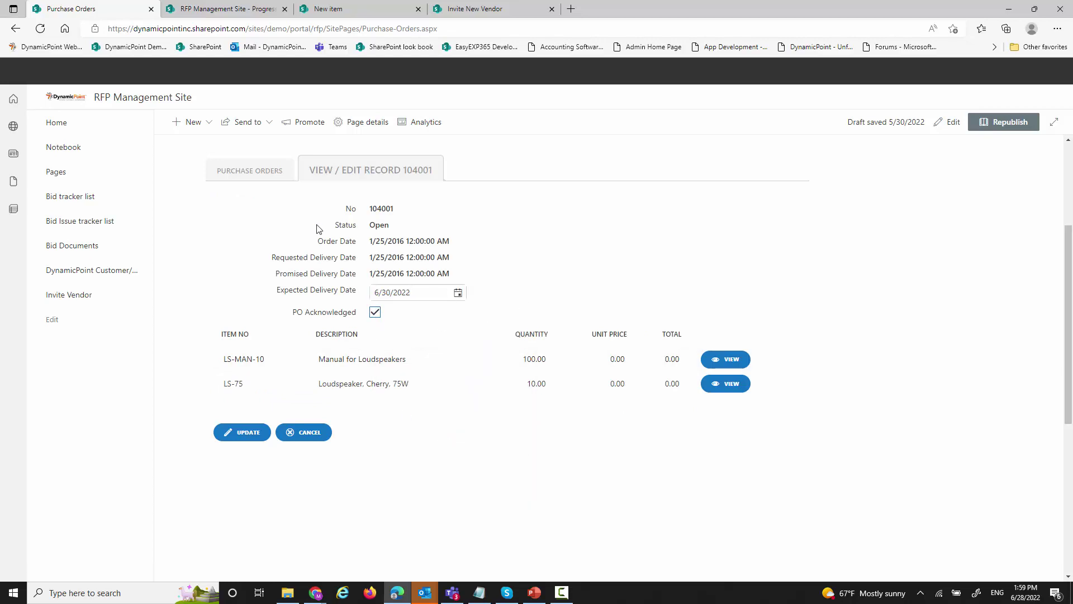
pyautogui.click(253, 435)
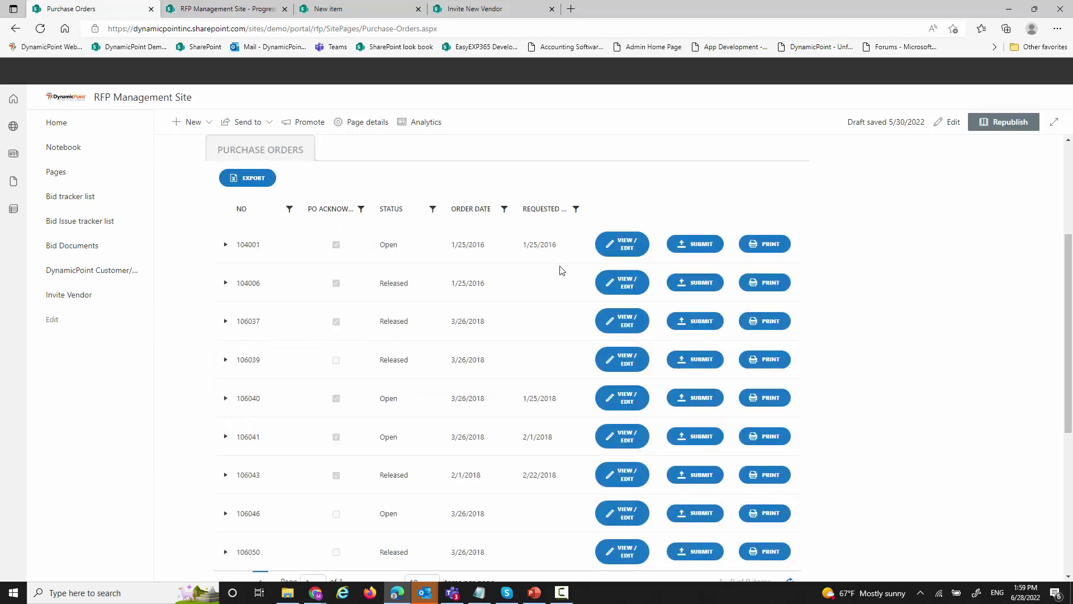
pyautogui.click(571, 9)
pyautogui.click(273, 47)
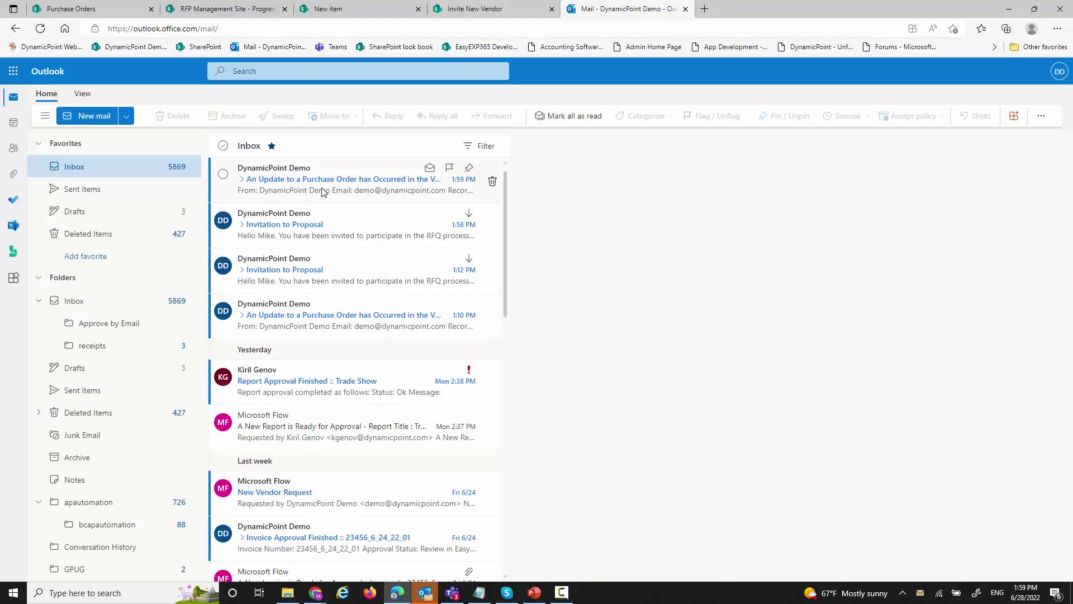
# - Review the PO update e-mail showing delivery changed from 2022-06-24 to 2022-06-30, then return to Purchase Orders
pyautogui.click(298, 193)
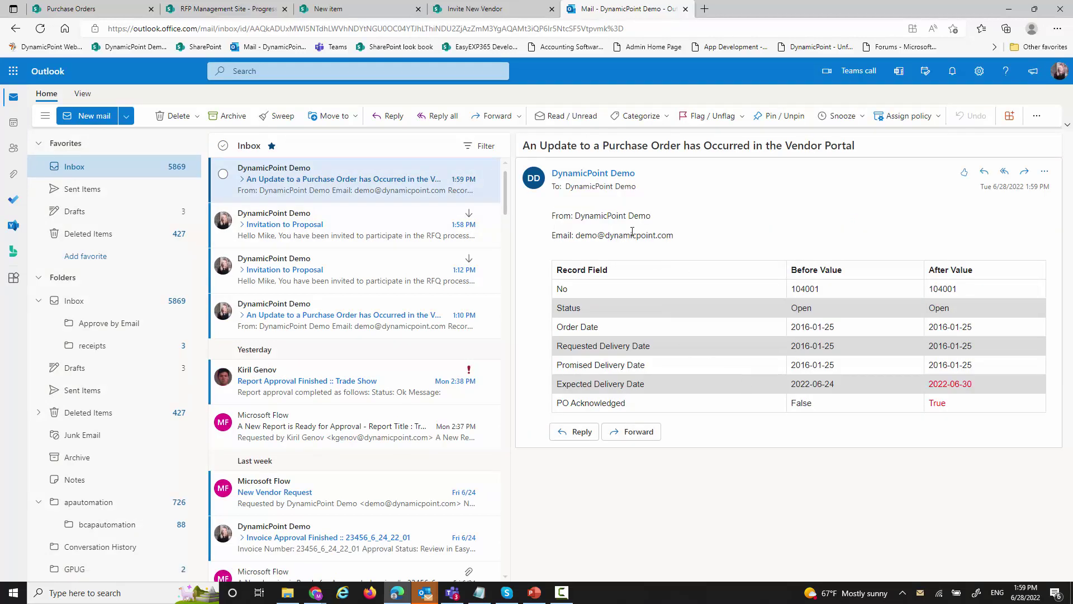
pyautogui.moveTo(674, 236); pyautogui.dragTo(550, 216)
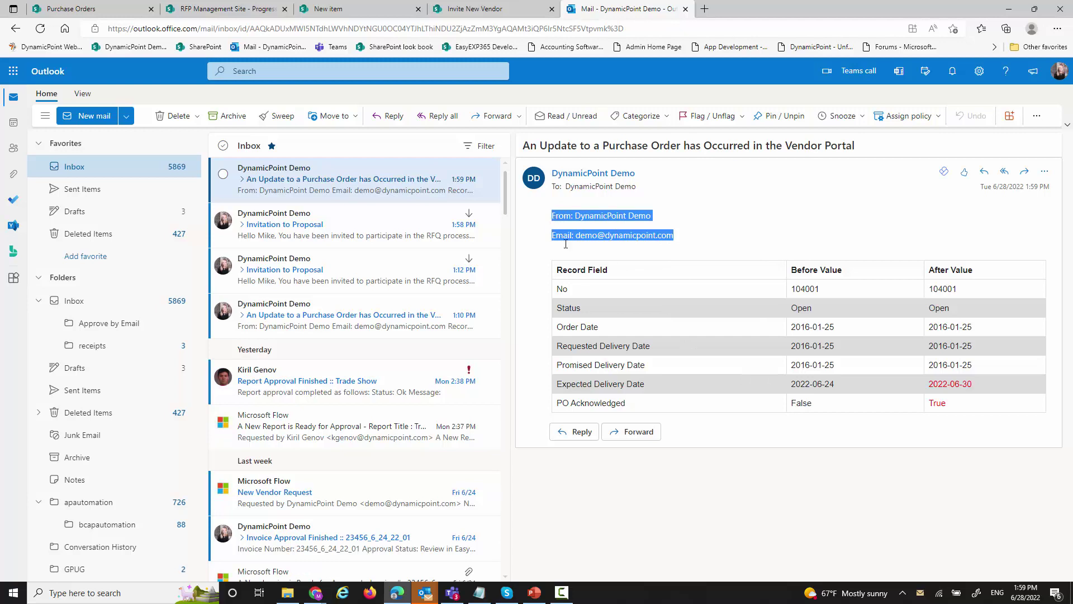
pyautogui.moveTo(994, 390); pyautogui.dragTo(599, 385)
pyautogui.click(850, 410)
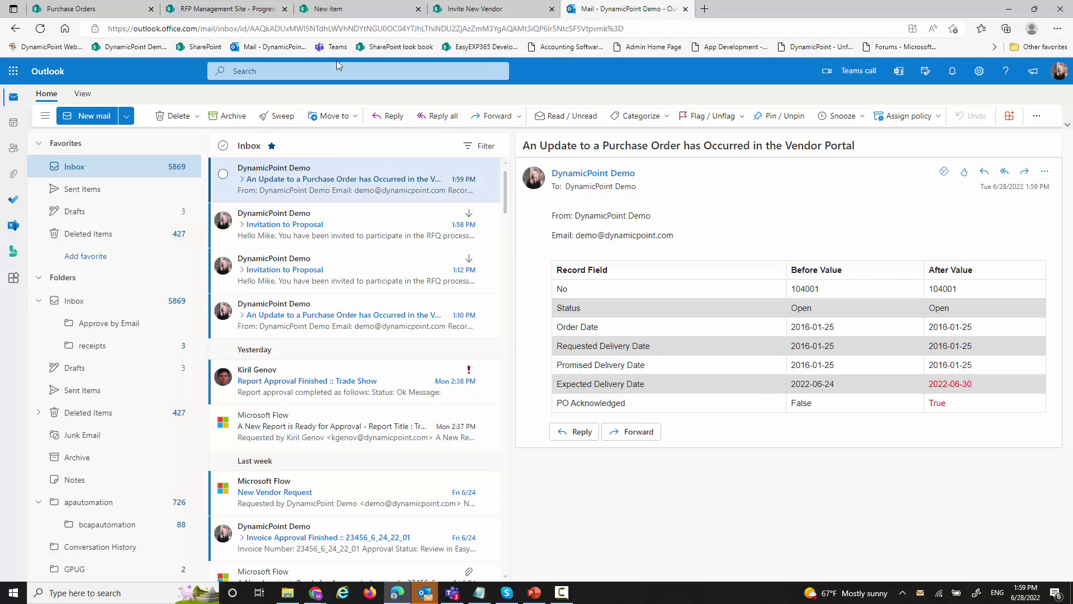
pyautogui.click(149, 14)
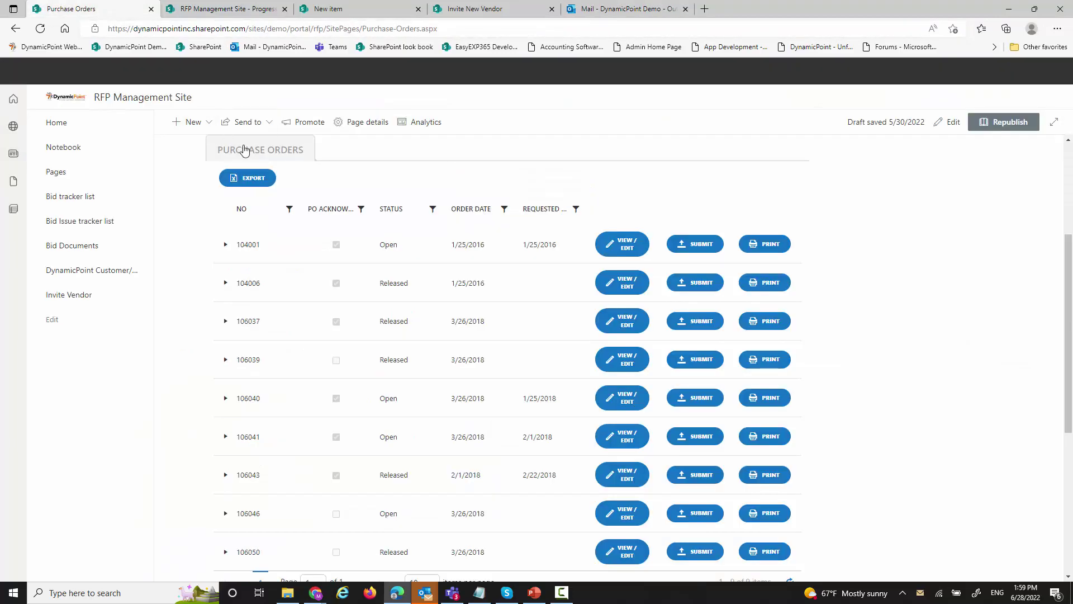
# - Print purchase order 104001 and open the downloaded RPurchOrder PDF
pyautogui.click(782, 252)
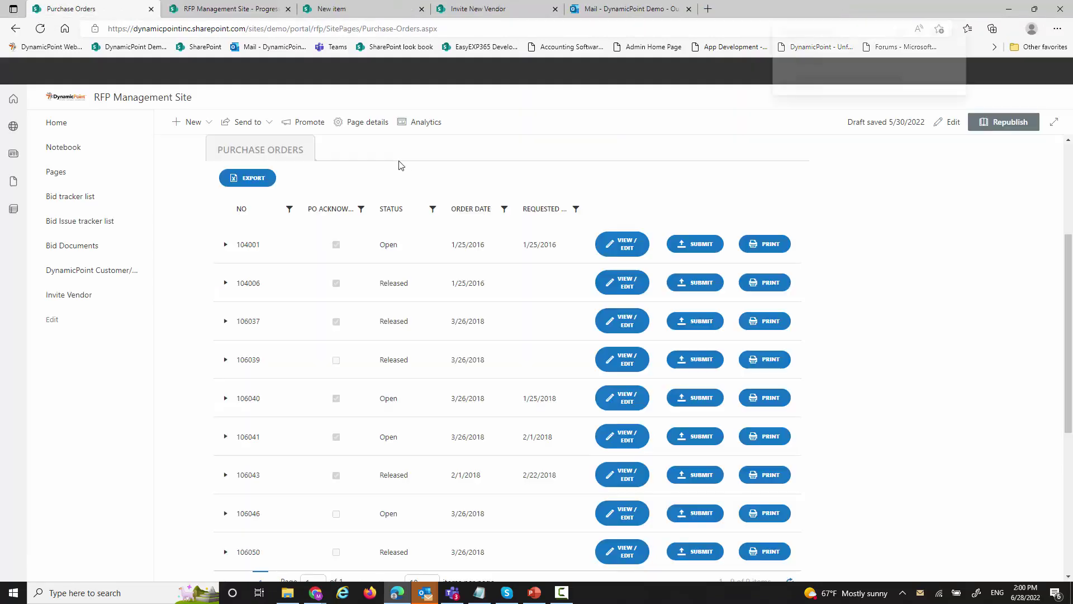
pyautogui.click(845, 79)
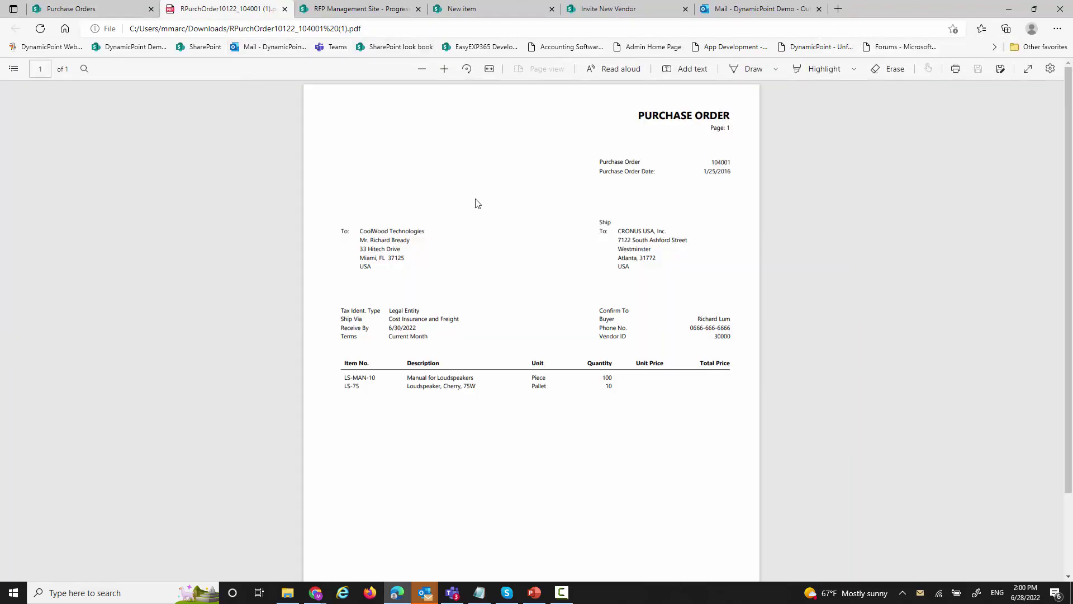
# - Leave the PDF and go back to the RFP Management Site home page
pyautogui.click(90, 10)
pyautogui.click(145, 99)
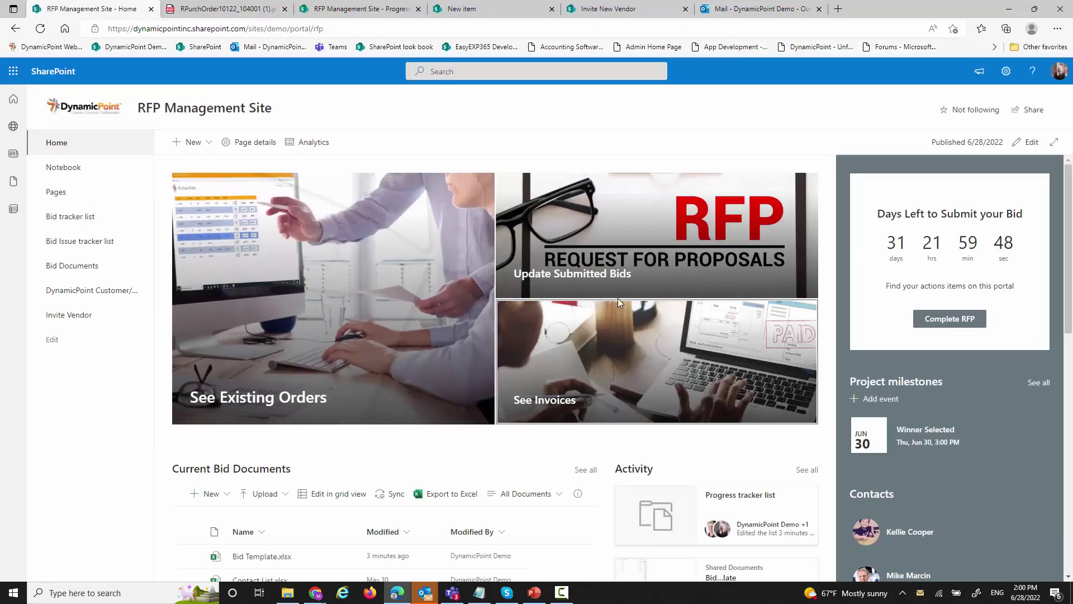
pyautogui.click(656, 258)
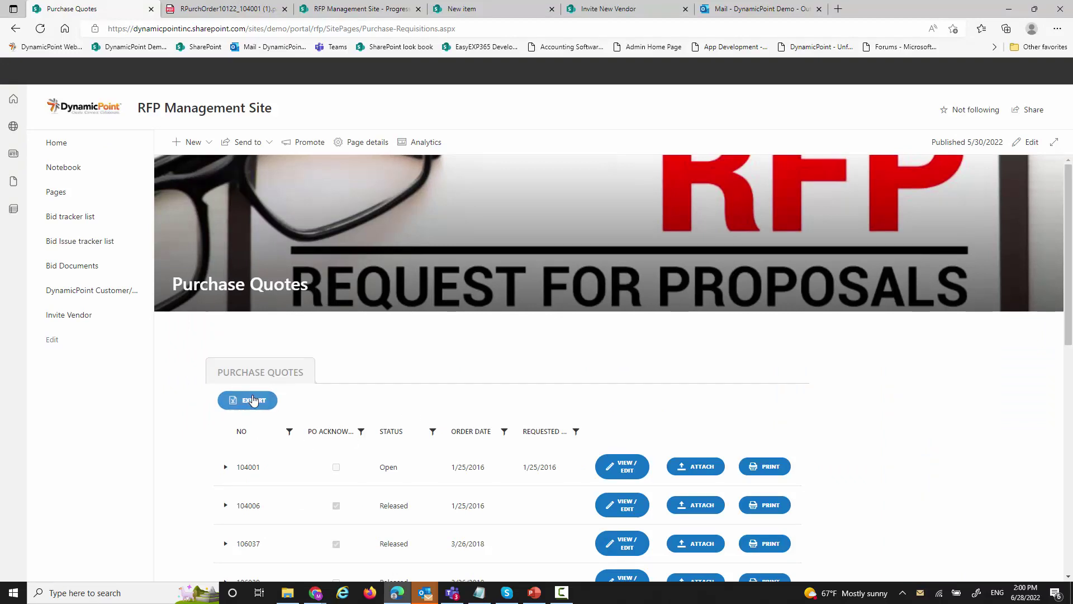
pyautogui.click(696, 466)
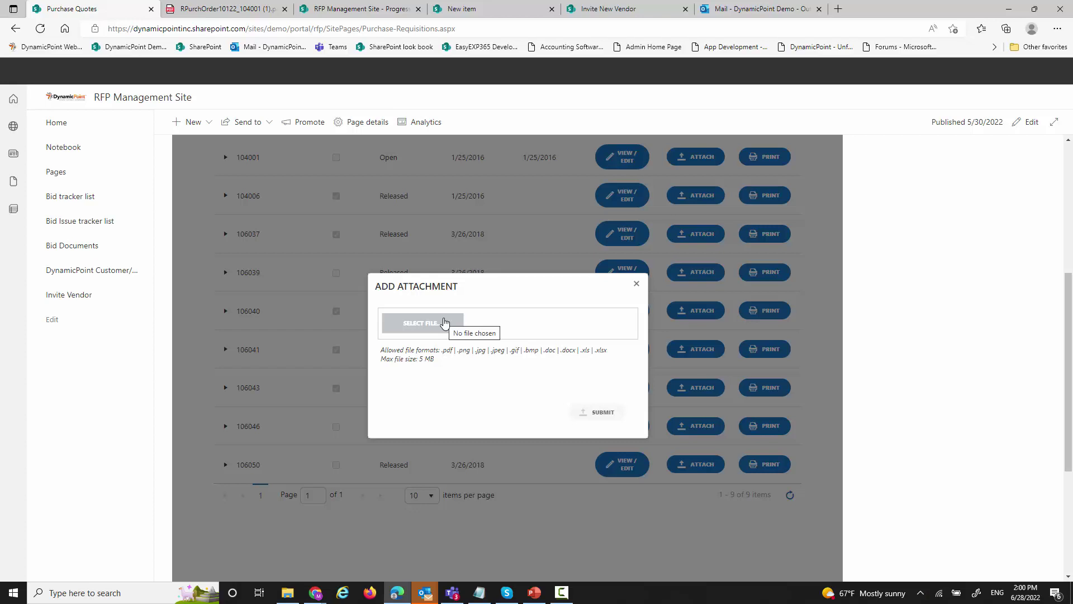
pyautogui.click(636, 284)
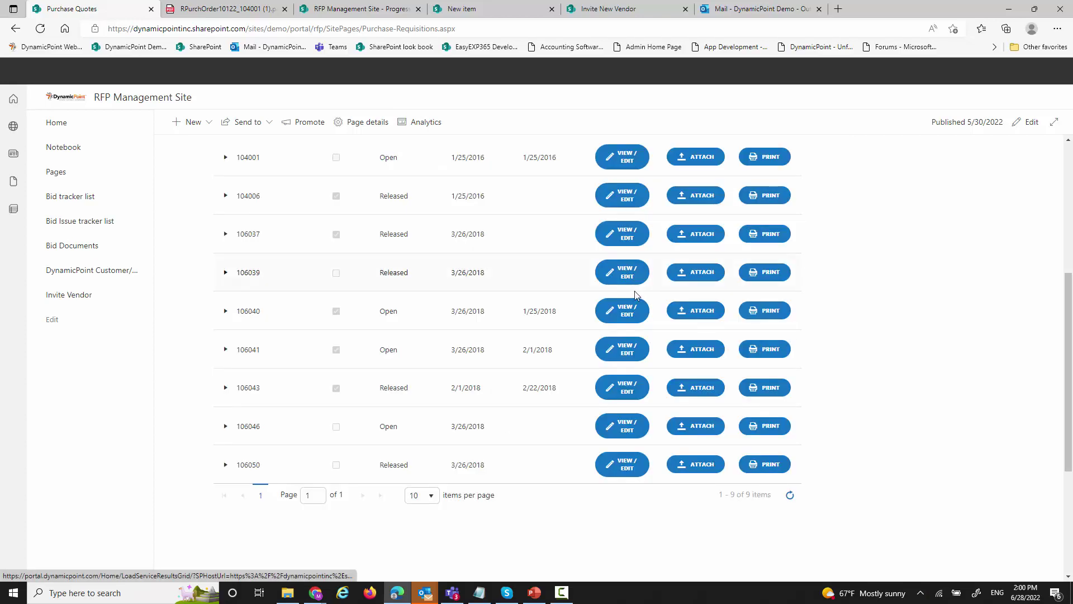
pyautogui.scroll(1, 623, 311)
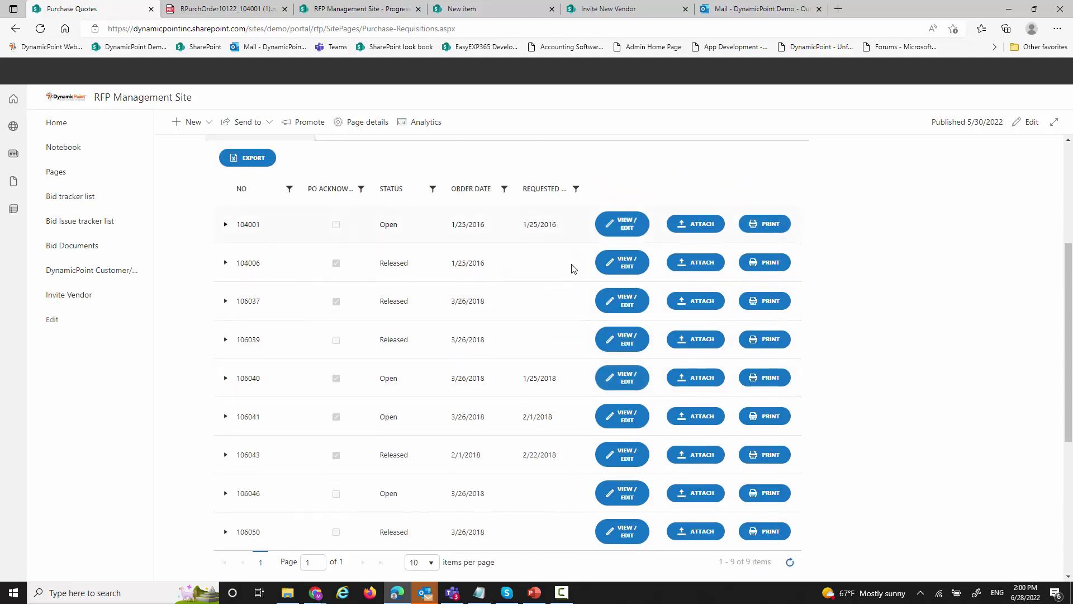
pyautogui.scroll(5, 571, 268)
pyautogui.click(188, 112)
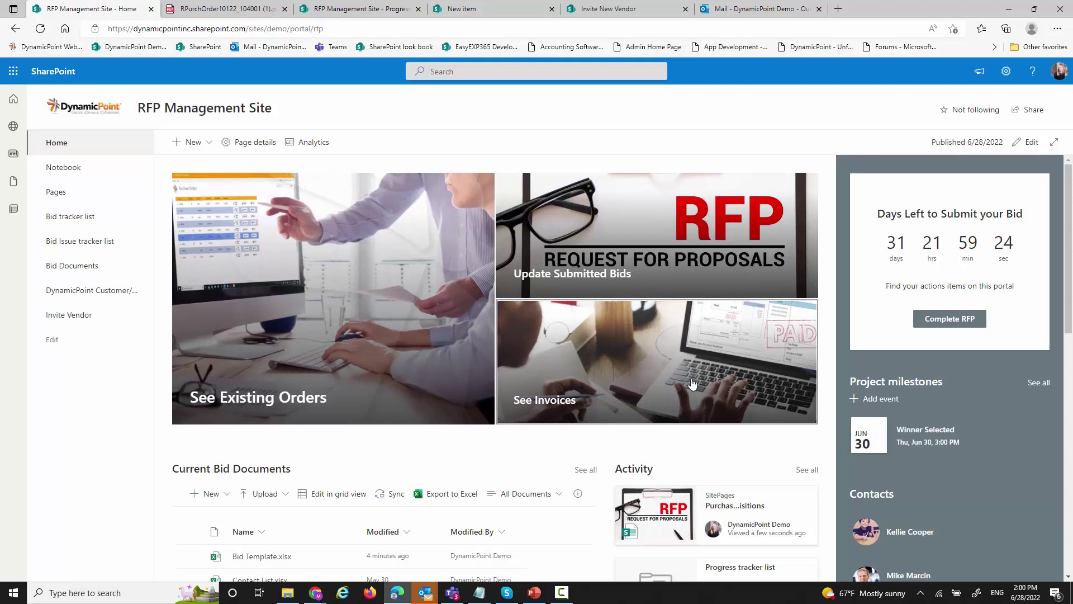
pyautogui.click(713, 371)
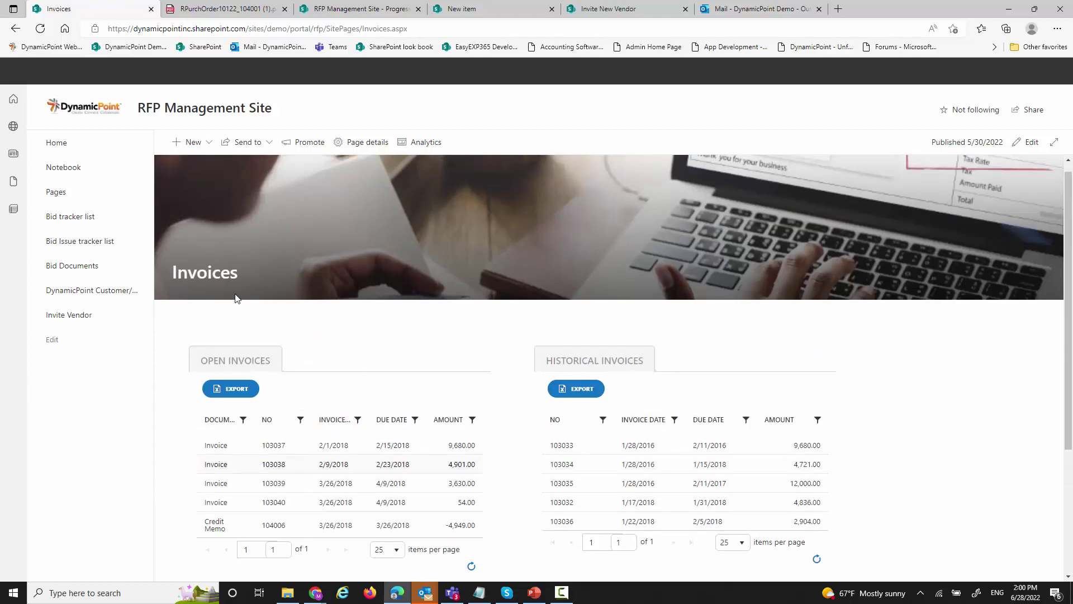
pyautogui.click(211, 110)
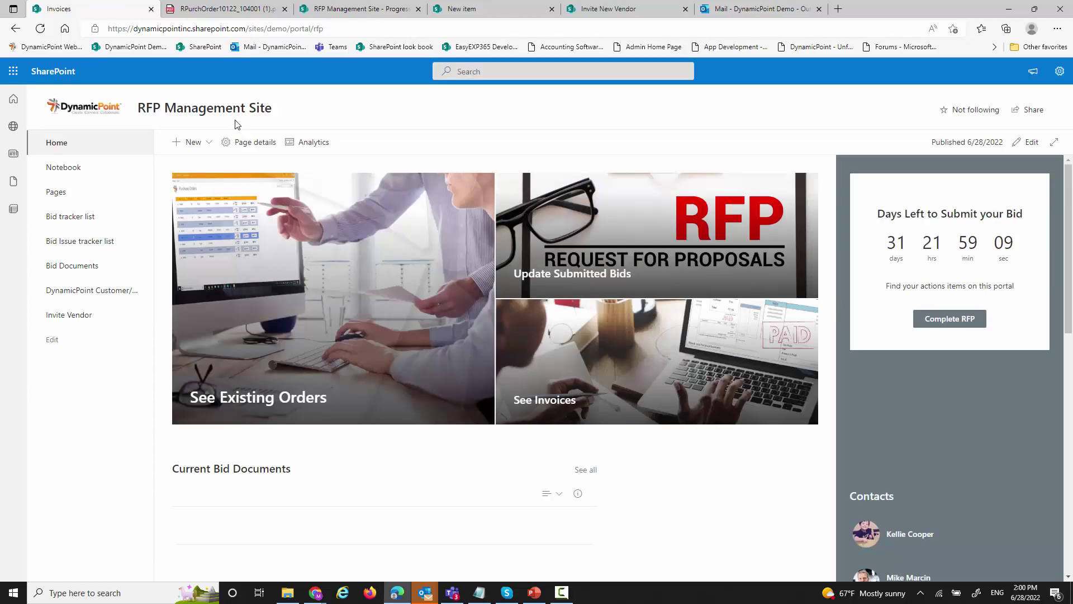